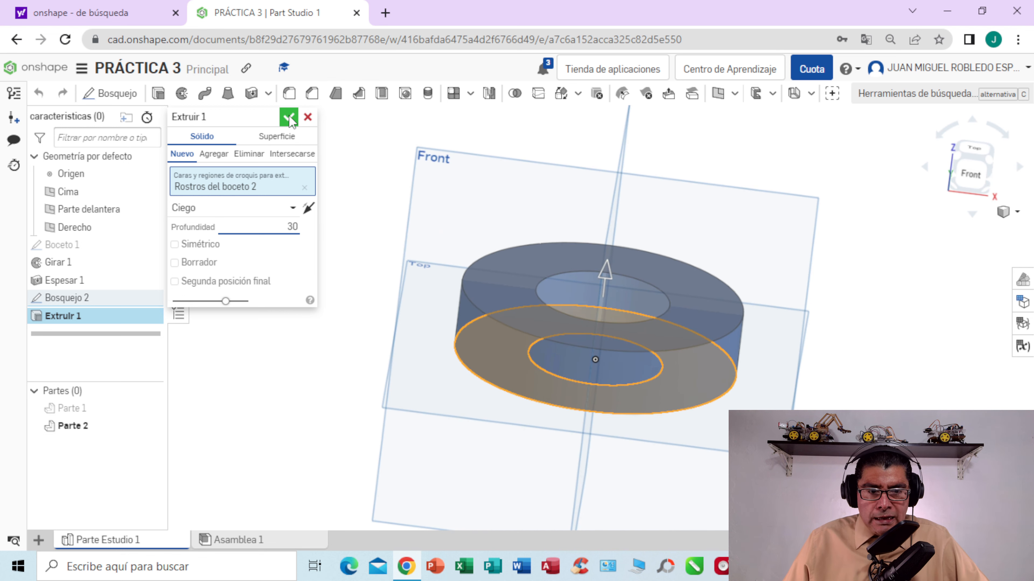
Extrude the ring-shaped region of the second sketch as a new solid with a blind depth of 30 mm.
key(Return)
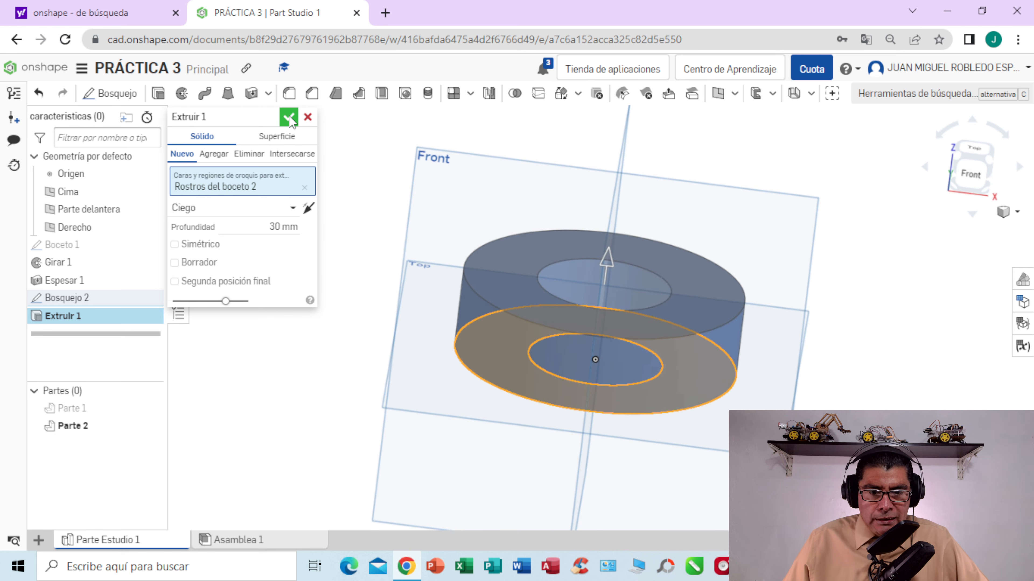
click(289, 118)
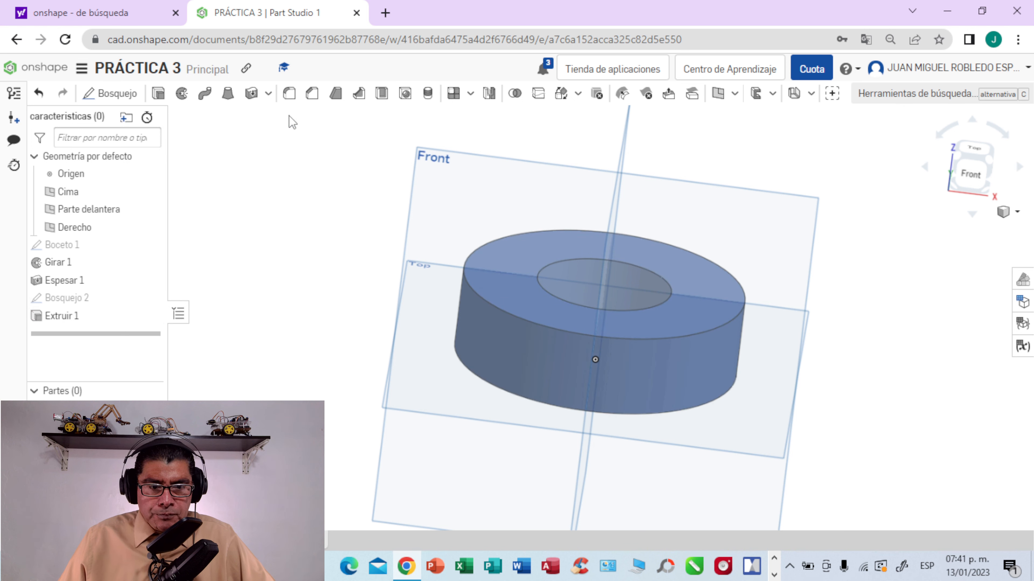
Shell the extruded ring with a 1 mm wall thickness, removing its top face.
key(shift+7)
right_drag(869, 293, 887, 271)
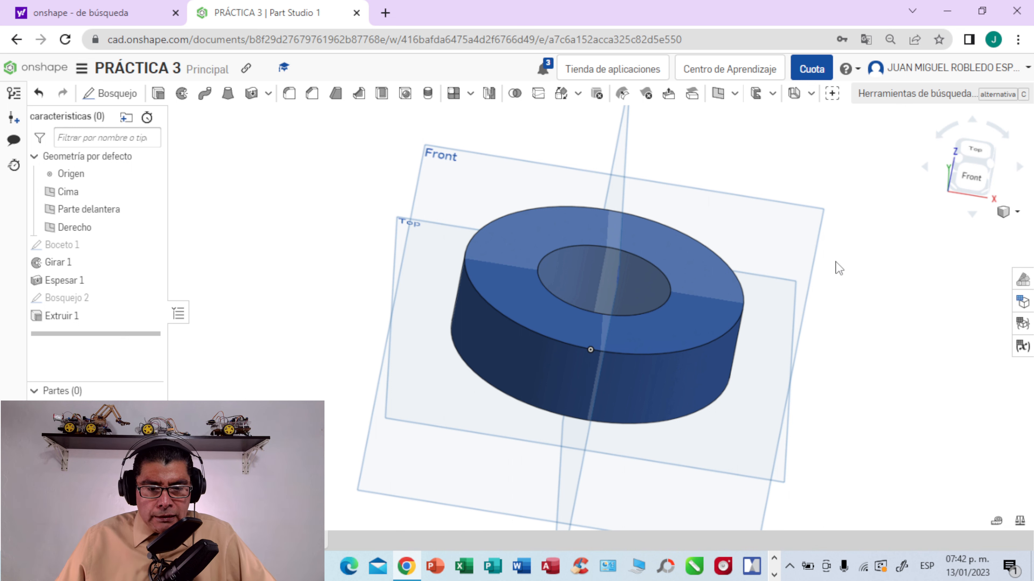
right_drag(851, 282, 847, 288)
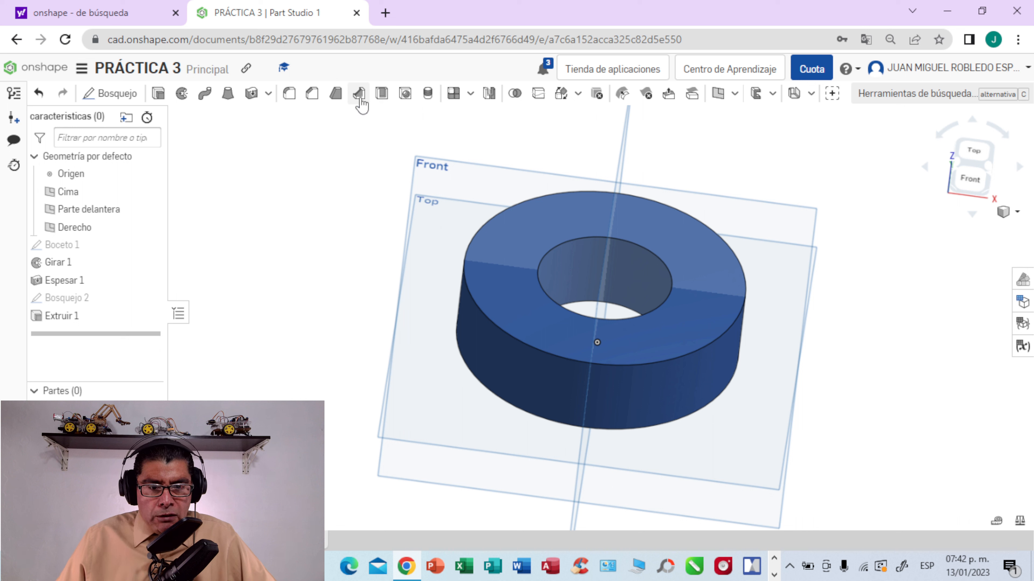
click(382, 98)
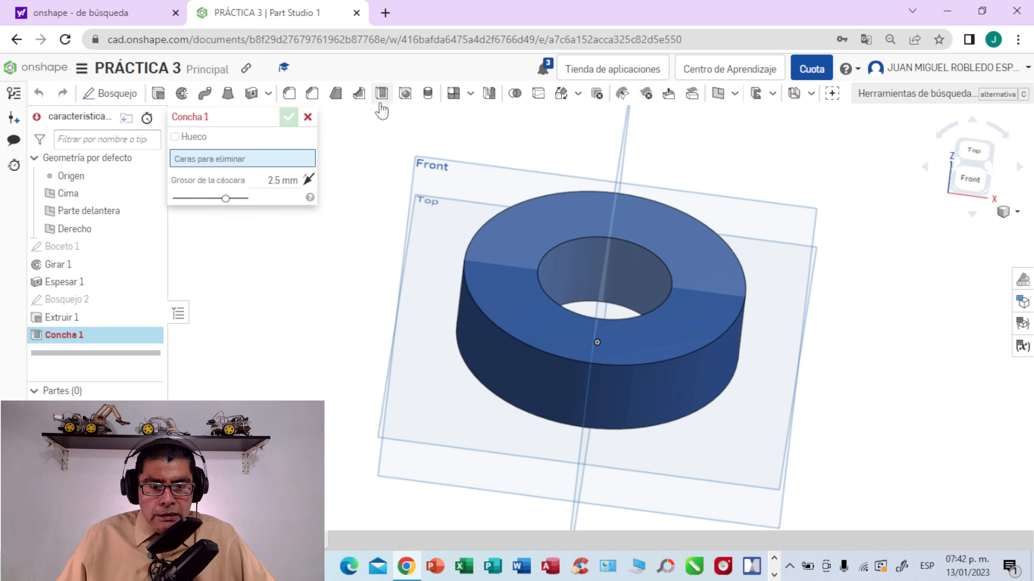
click(282, 180)
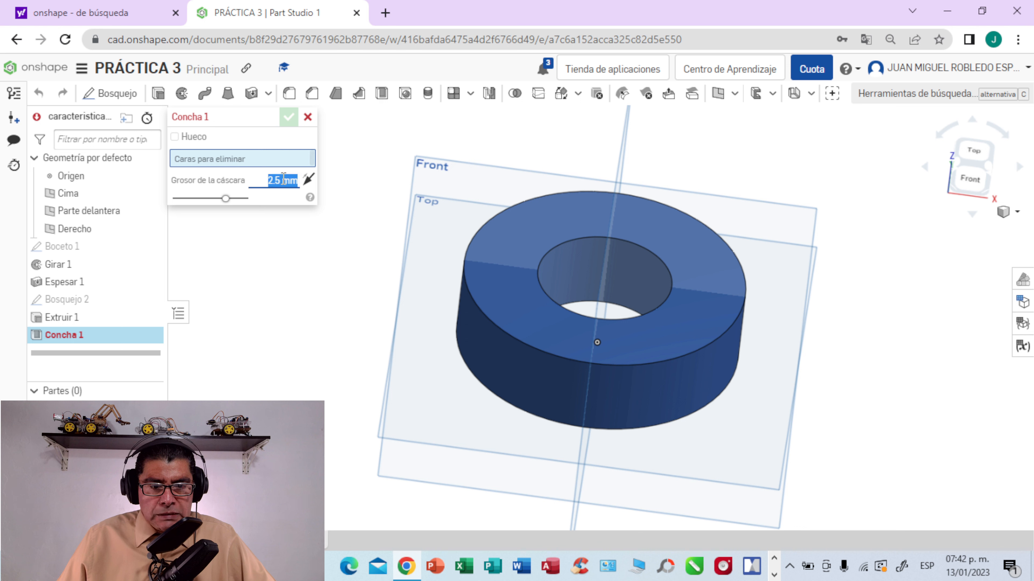
key(BackSpace)
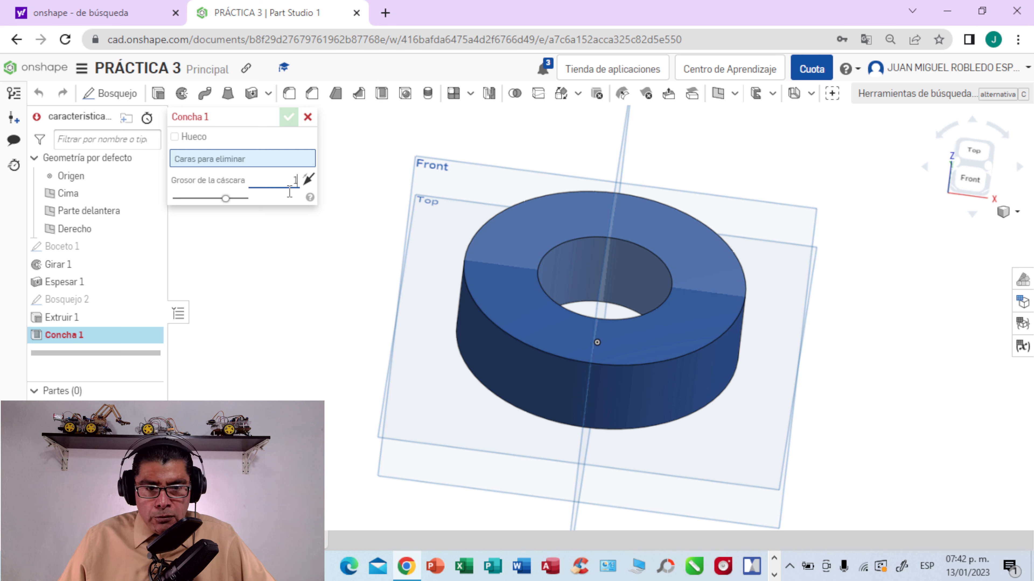
click(503, 271)
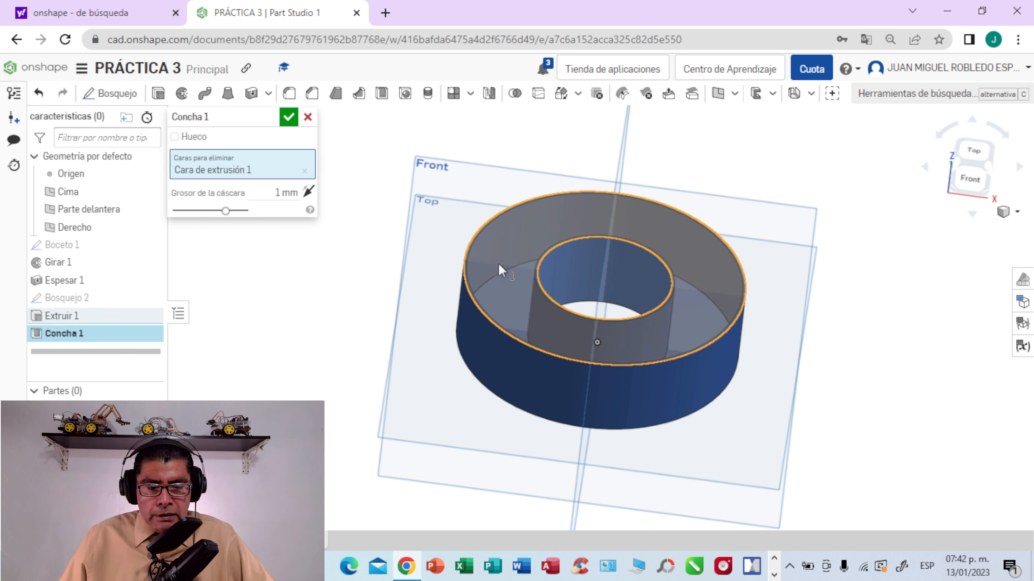
click(287, 117)
mouse_move(866, 313)
right_down()
mouse_move(865, 327)
mouse_move(874, 309)
mouse_move(865, 296)
mouse_move(862, 319)
mouse_move(851, 311)
mouse_move(860, 307)
mouse_move(862, 324)
mouse_move(847, 321)
mouse_move(853, 333)
mouse_move(867, 323)
mouse_move(857, 325)
right_up()
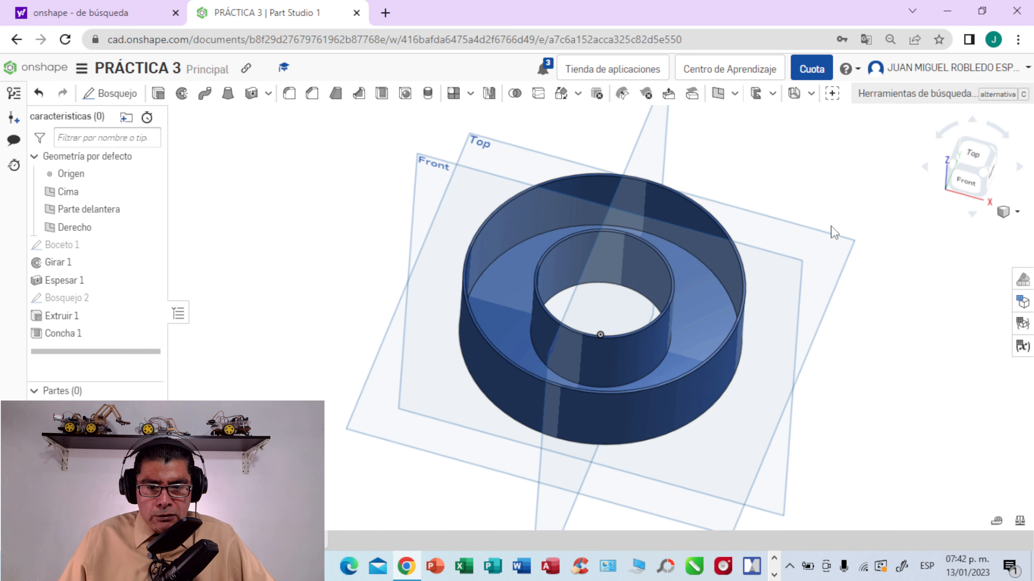
right_drag(862, 238, 862, 232)
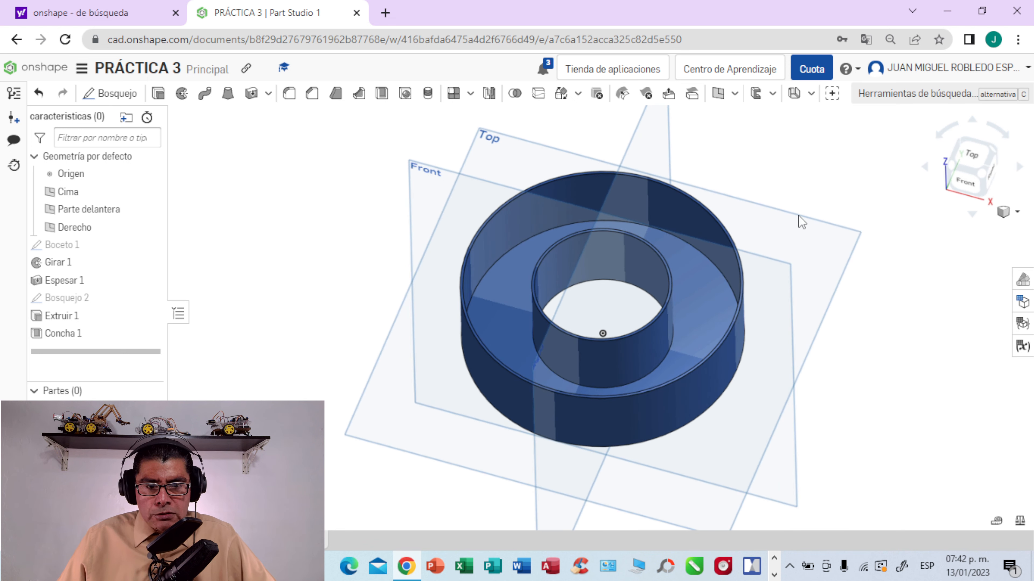
click(705, 209)
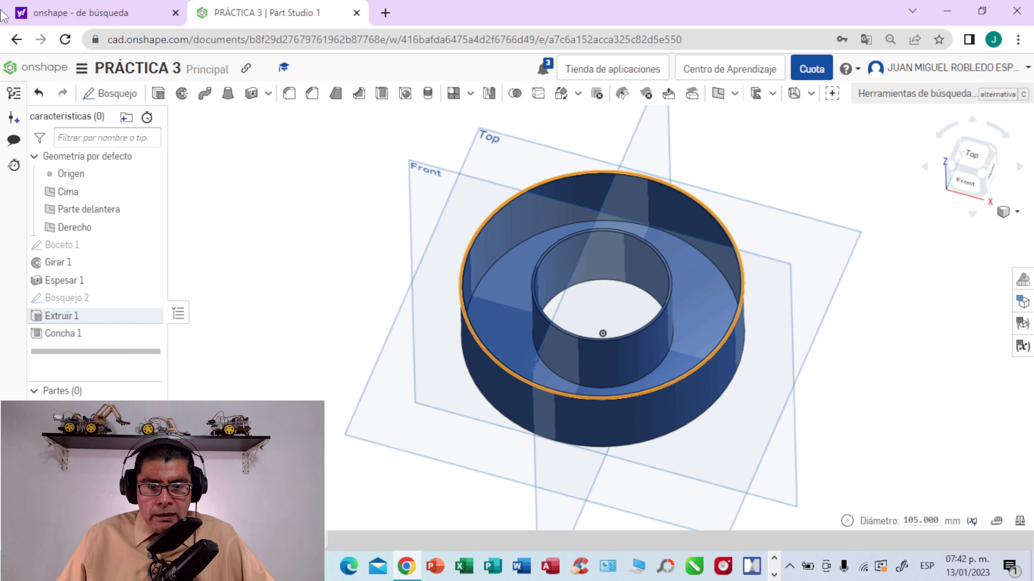
click(128, 93)
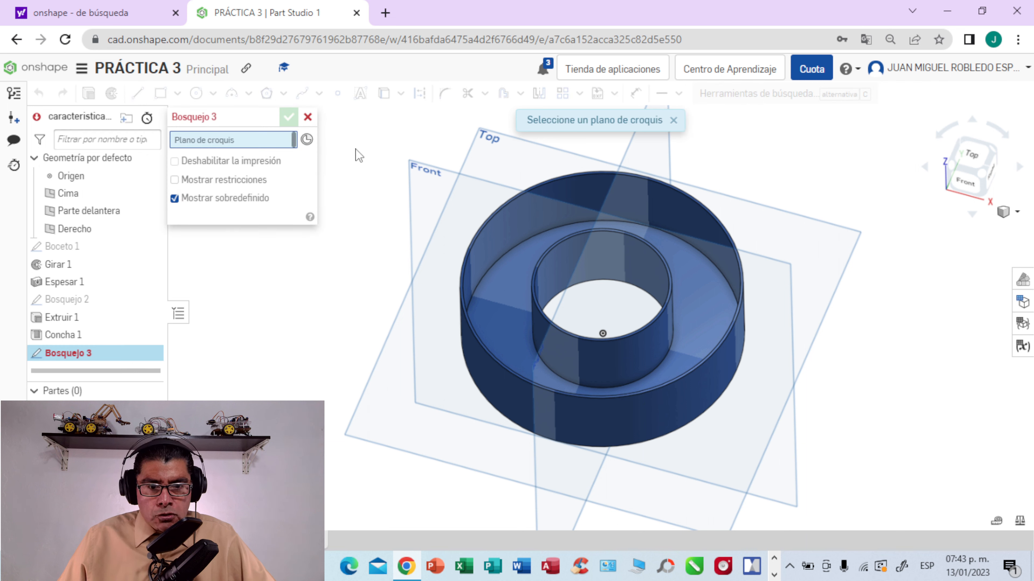
click(722, 227)
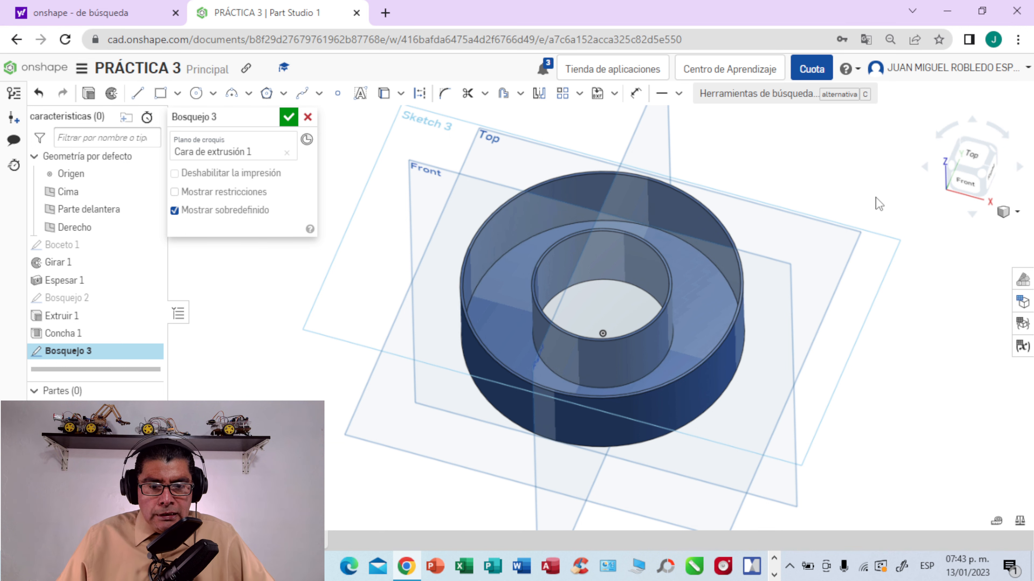
click(972, 157)
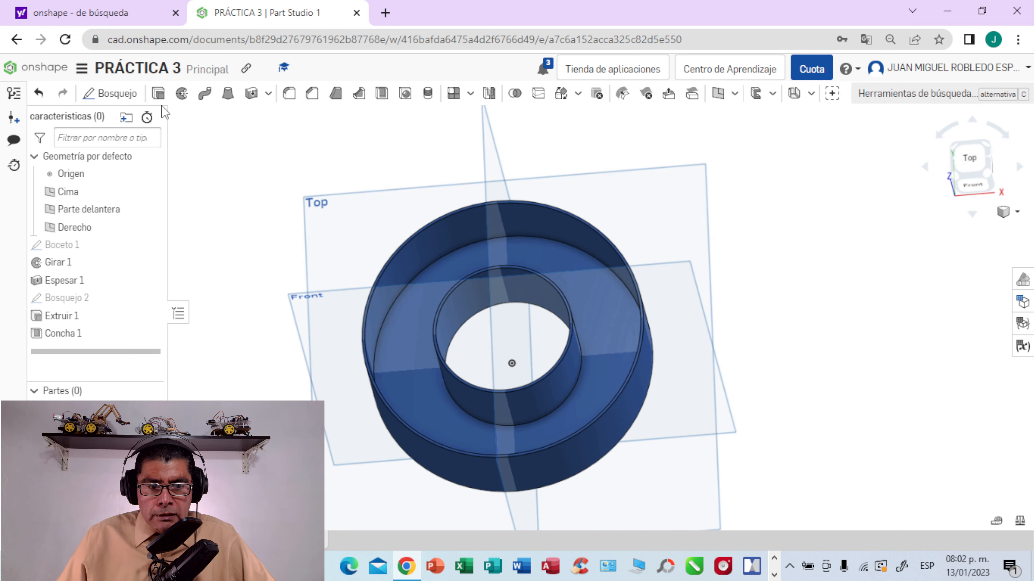
Start a sketch on the outer rim's top face and draw a vertical 26.5 mm line from the inner wall to the outer wall.
click(118, 94)
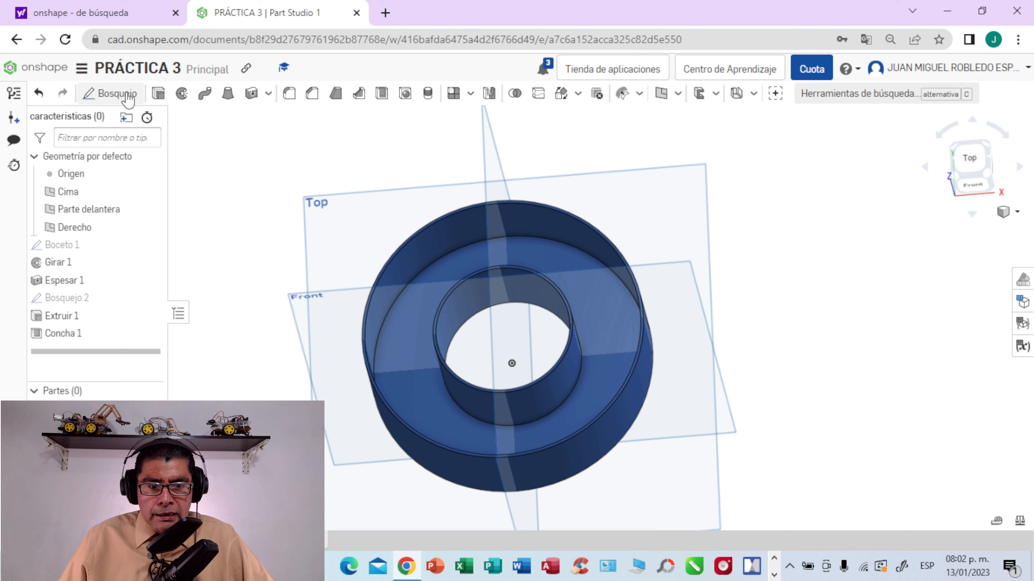
click(418, 240)
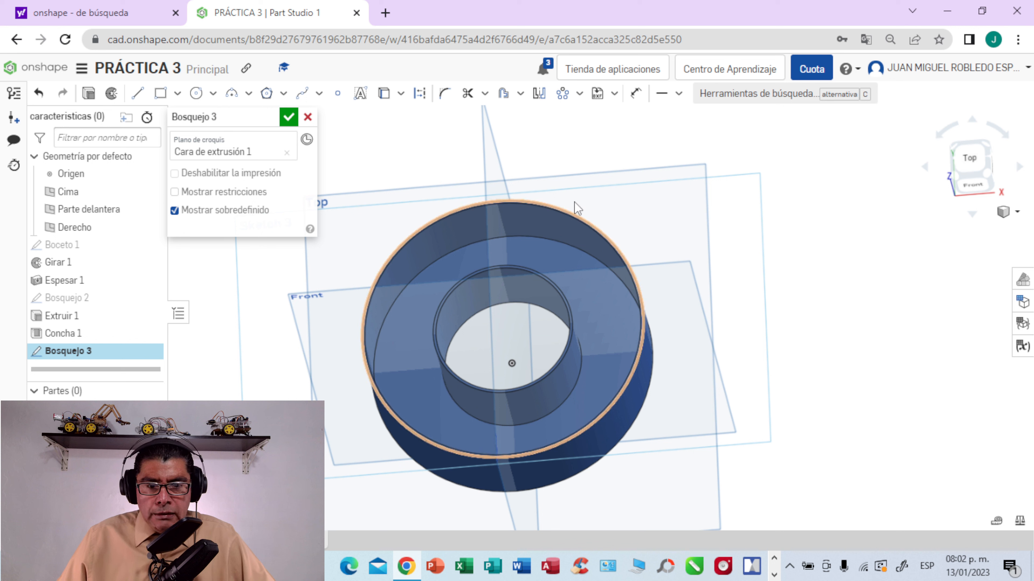
click(971, 159)
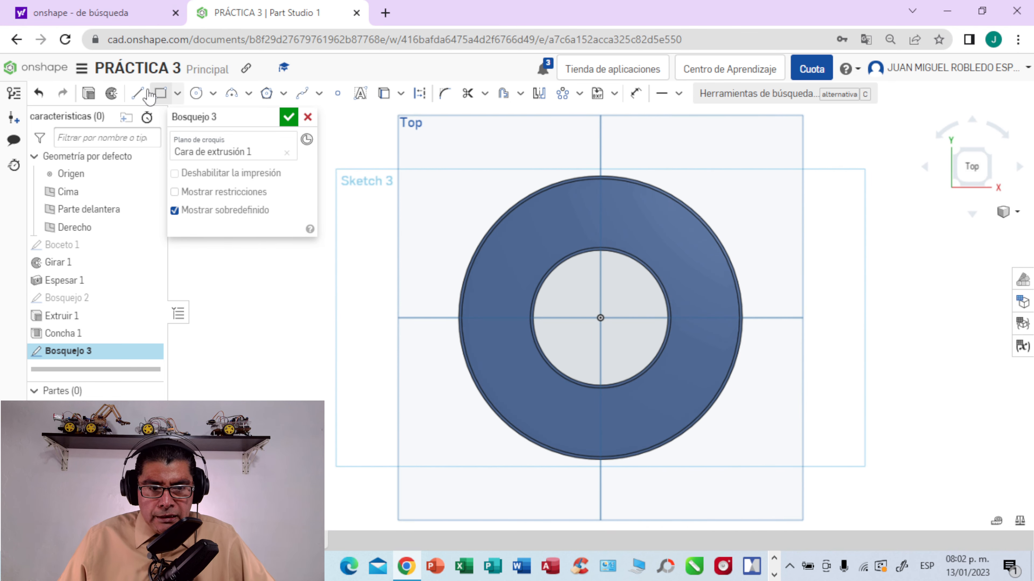
click(137, 93)
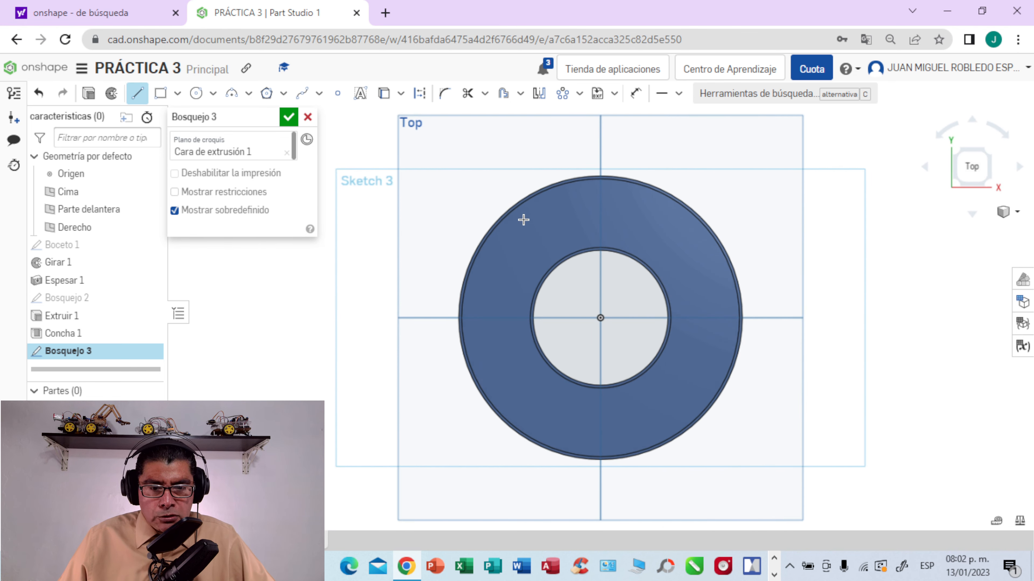
click(601, 249)
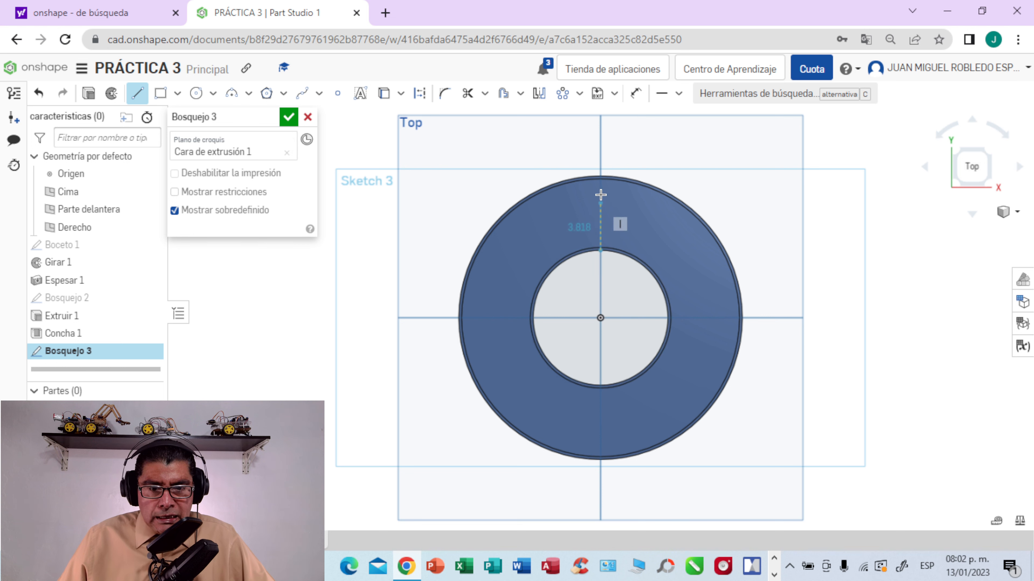
click(601, 176)
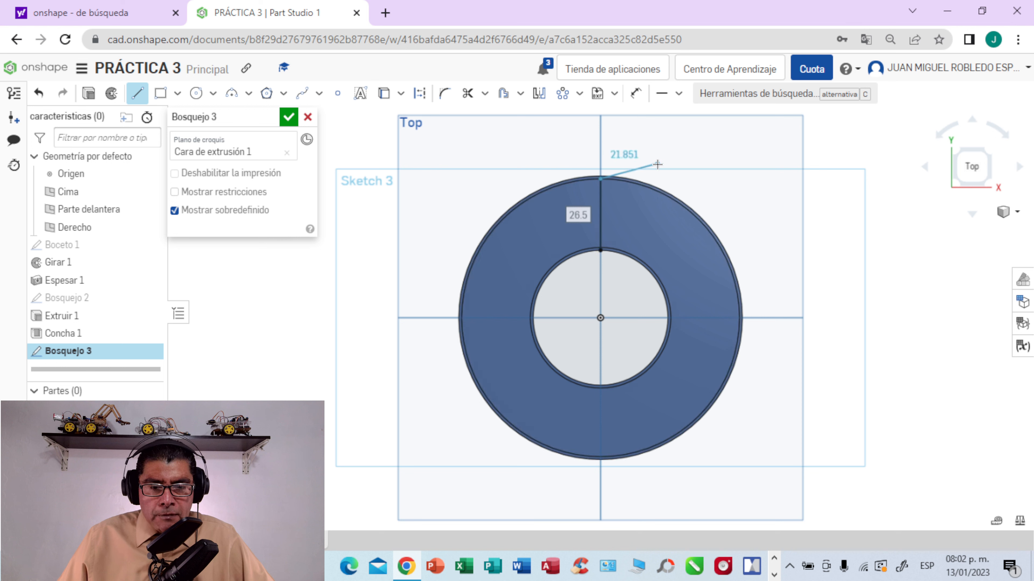
key(Escape)
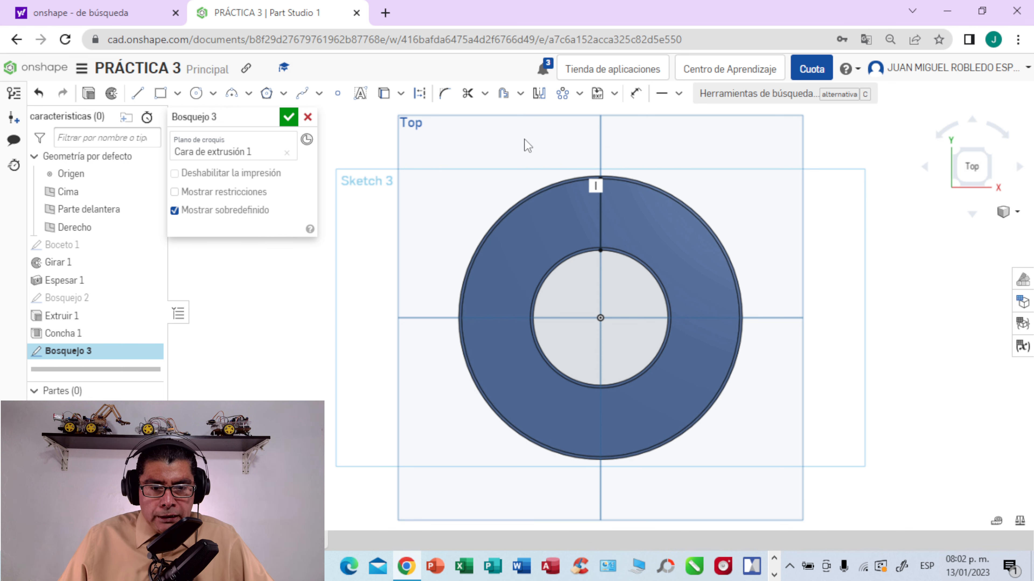
Create a circular pattern of the vertical line with 40 instances around the ring's centre and finish the sketch.
click(579, 95)
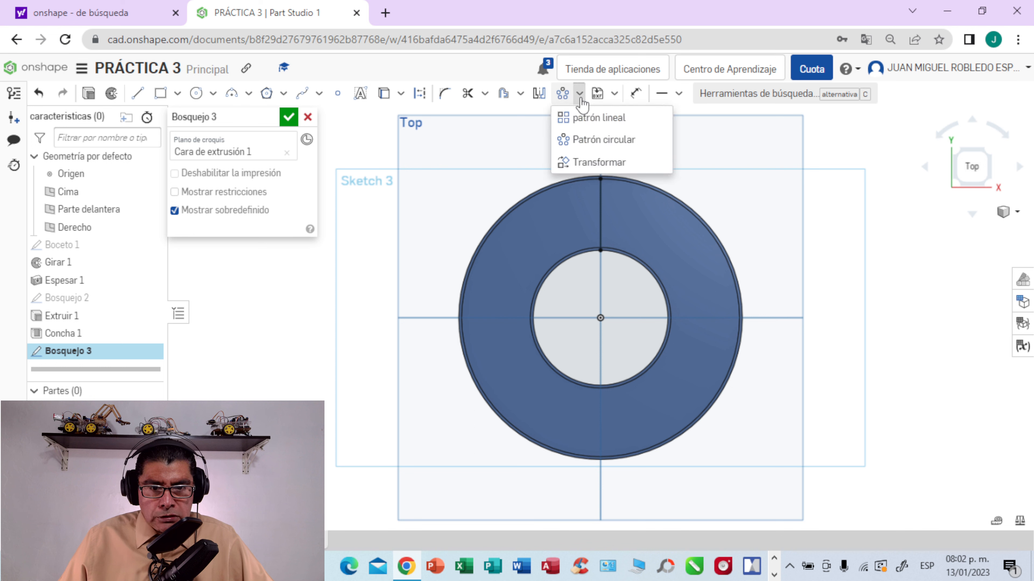
click(584, 140)
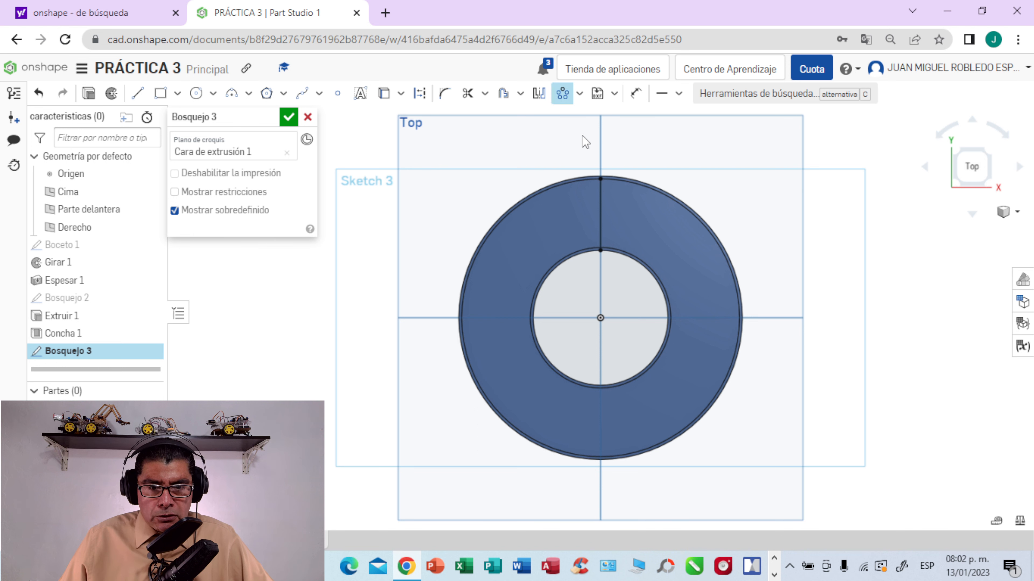
click(601, 210)
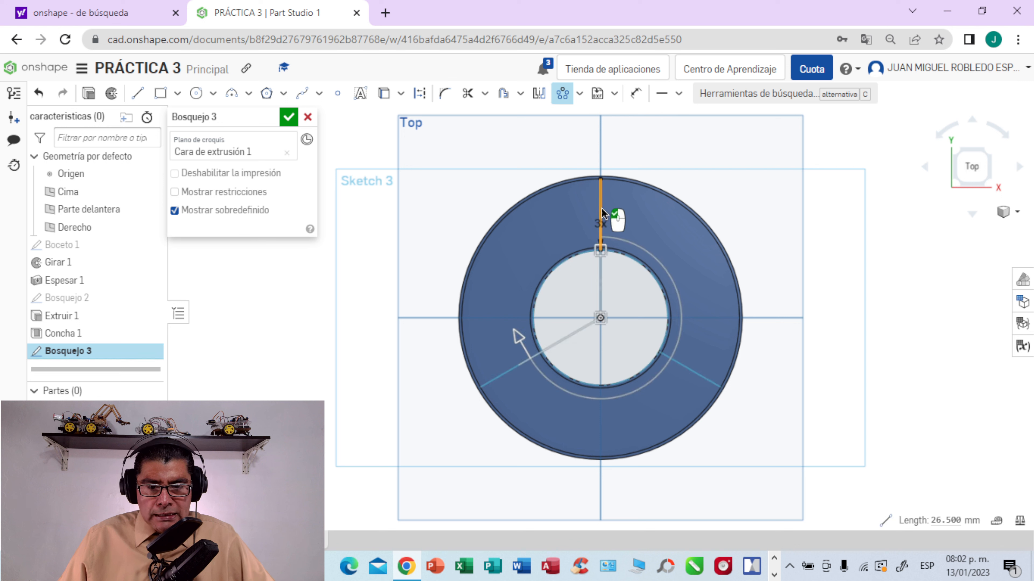
mouse_move(601, 223)
mouse_down()
mouse_move(688, 169)
mouse_move(701, 147)
mouse_up()
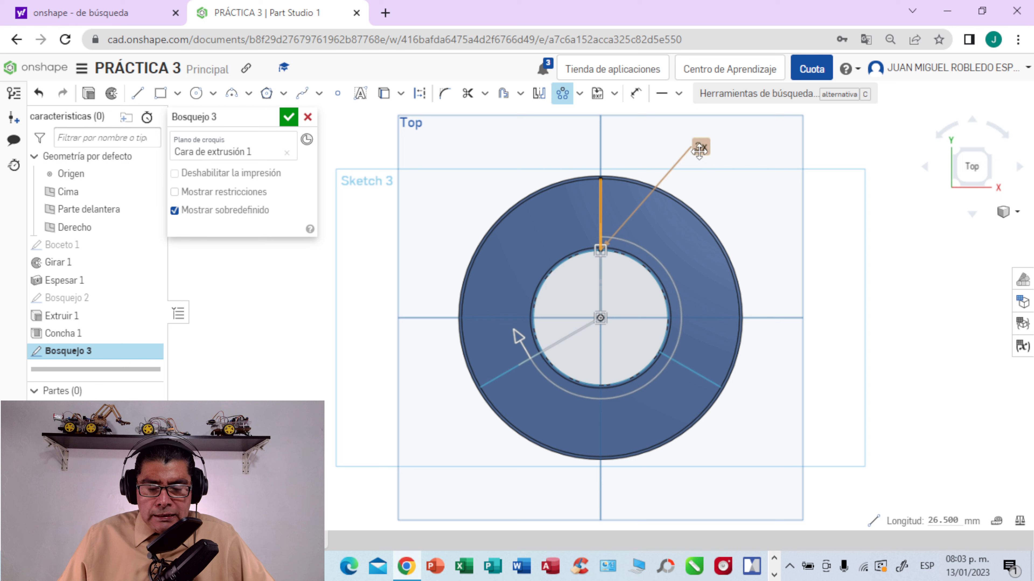
click(700, 147)
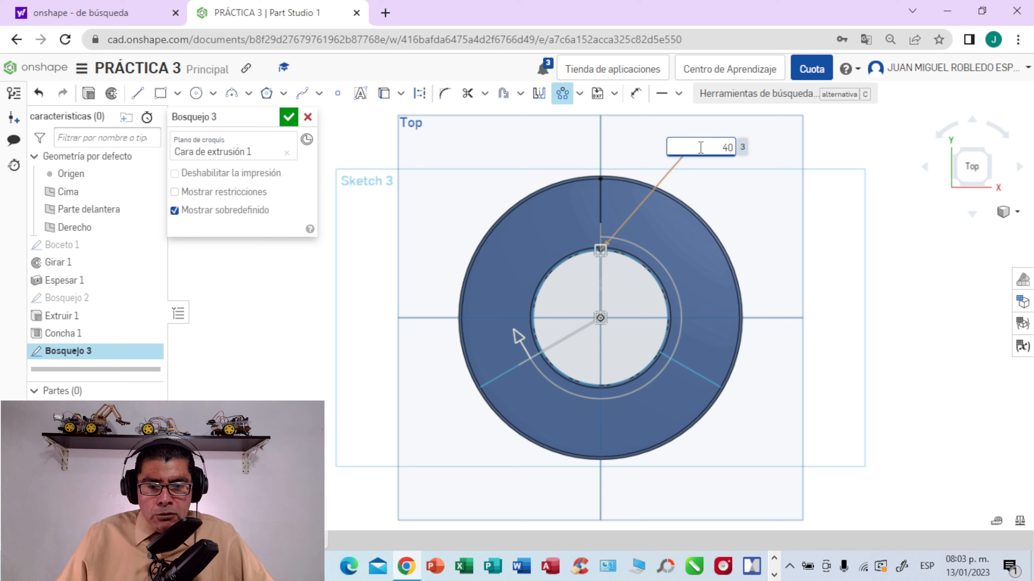
key(Return)
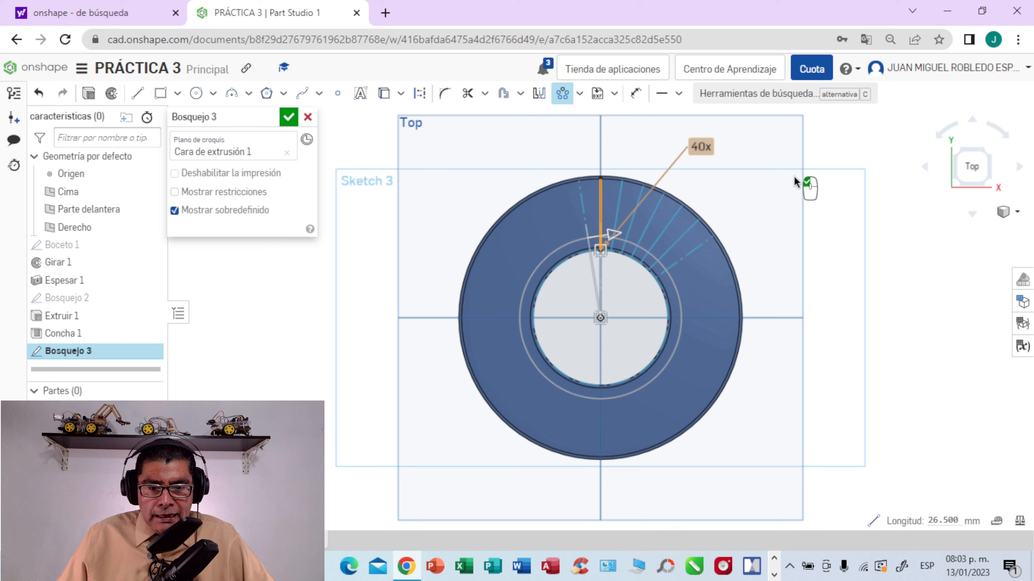
click(887, 206)
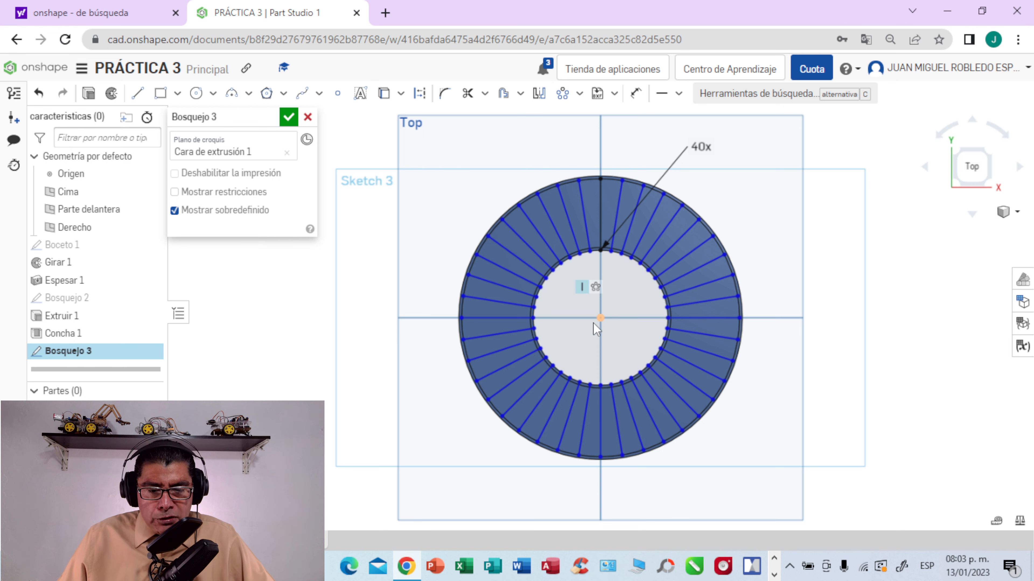
mouse_move(593, 323)
mouse_down()
mouse_move(586, 332)
mouse_move(605, 344)
mouse_move(617, 325)
mouse_move(610, 313)
mouse_move(505, 337)
mouse_move(599, 316)
mouse_up()
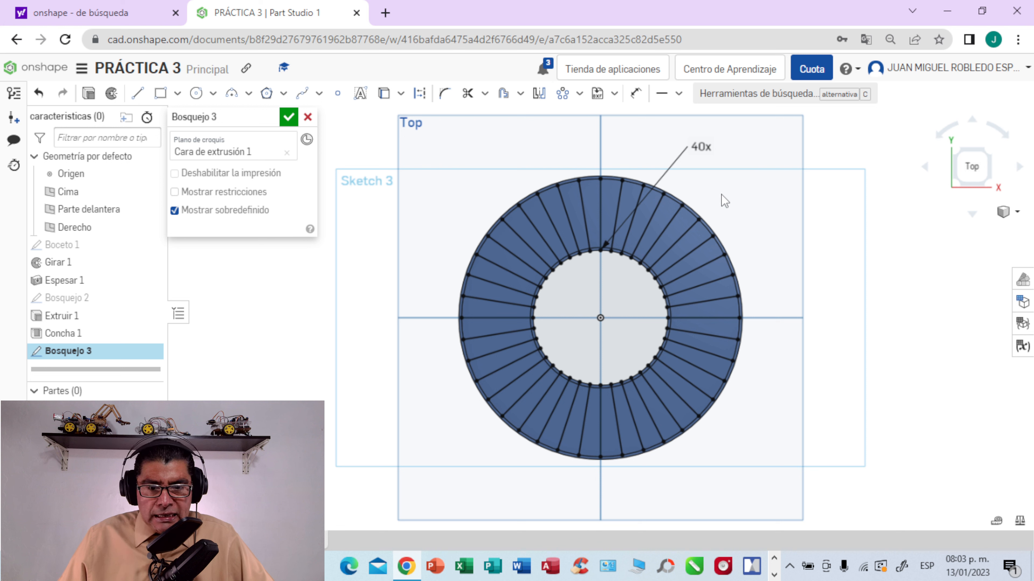
click(288, 119)
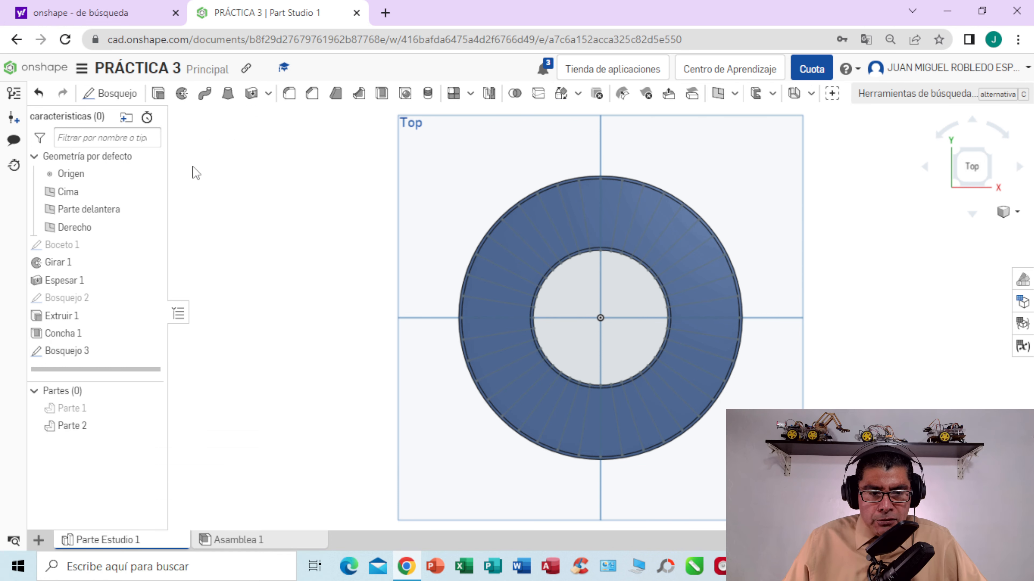
Start a sketch on the outer rim's top face and draw a centre-point circle about 93 mm in diameter at the origin.
right_drag(853, 226, 854, 211)
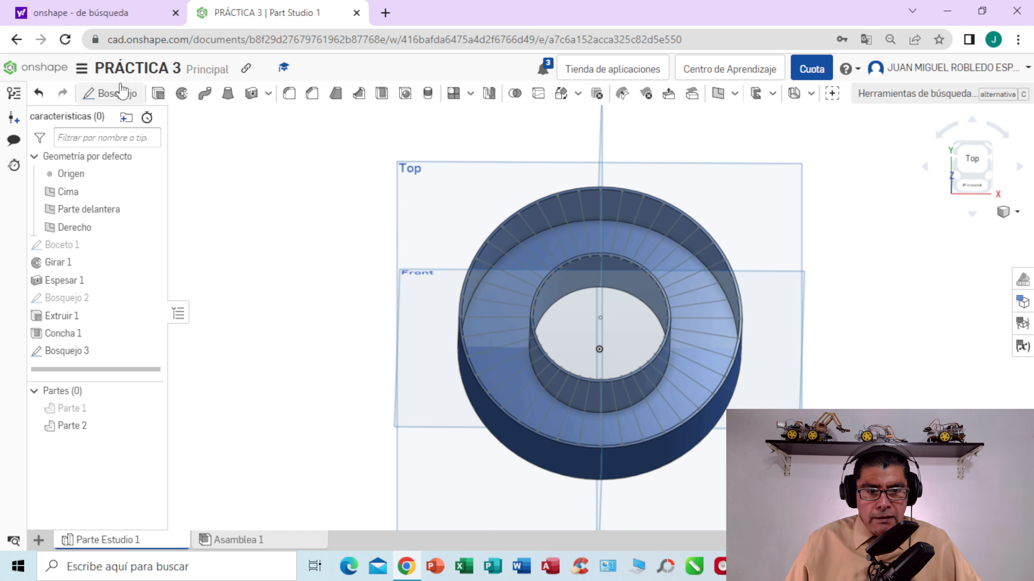
click(118, 98)
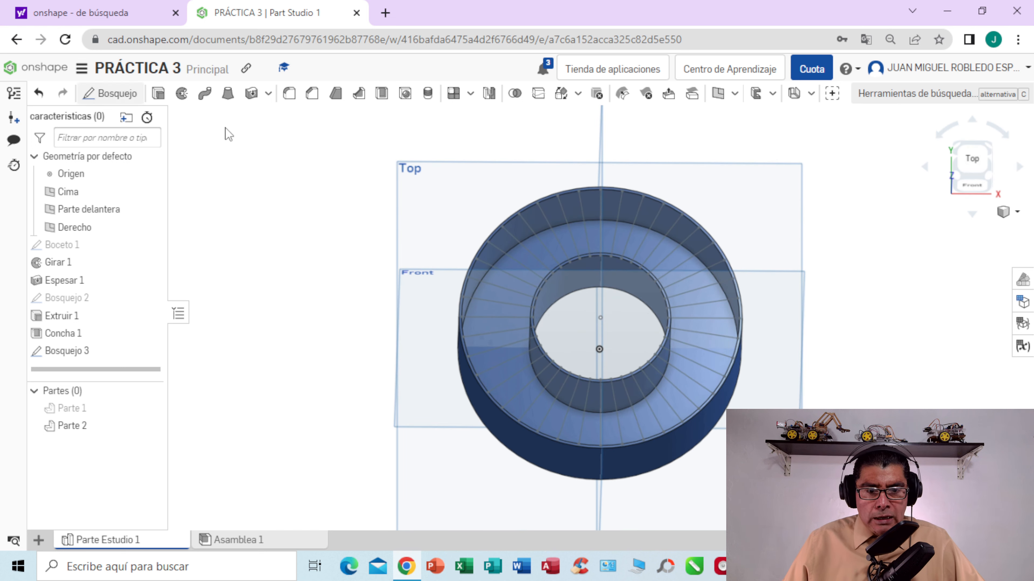
click(565, 198)
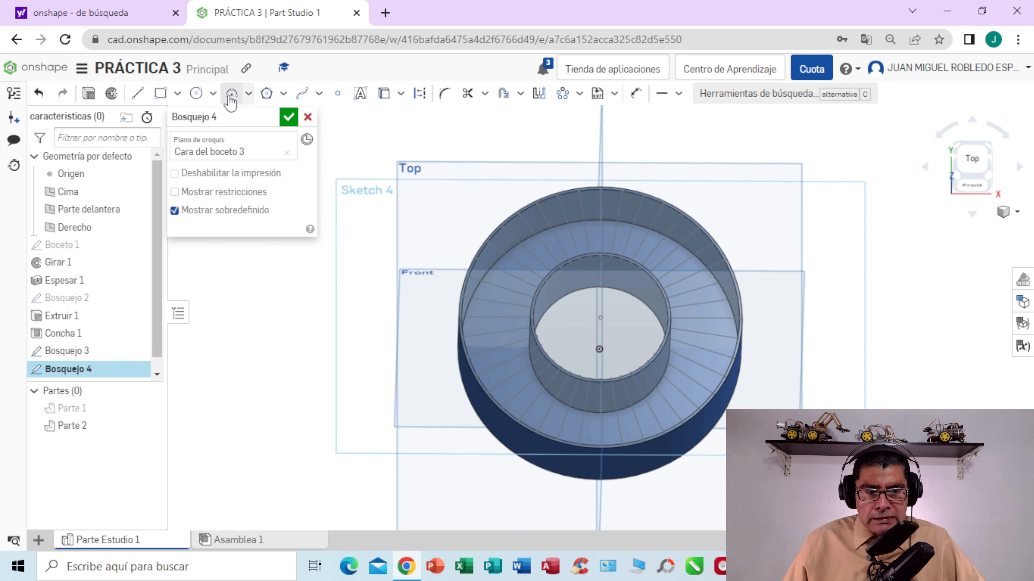
click(972, 167)
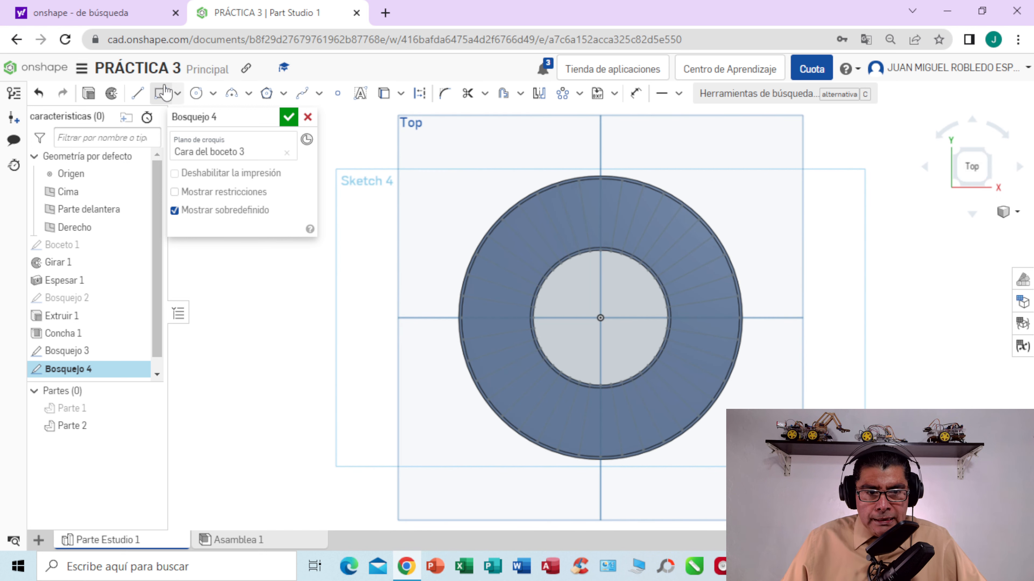
click(213, 95)
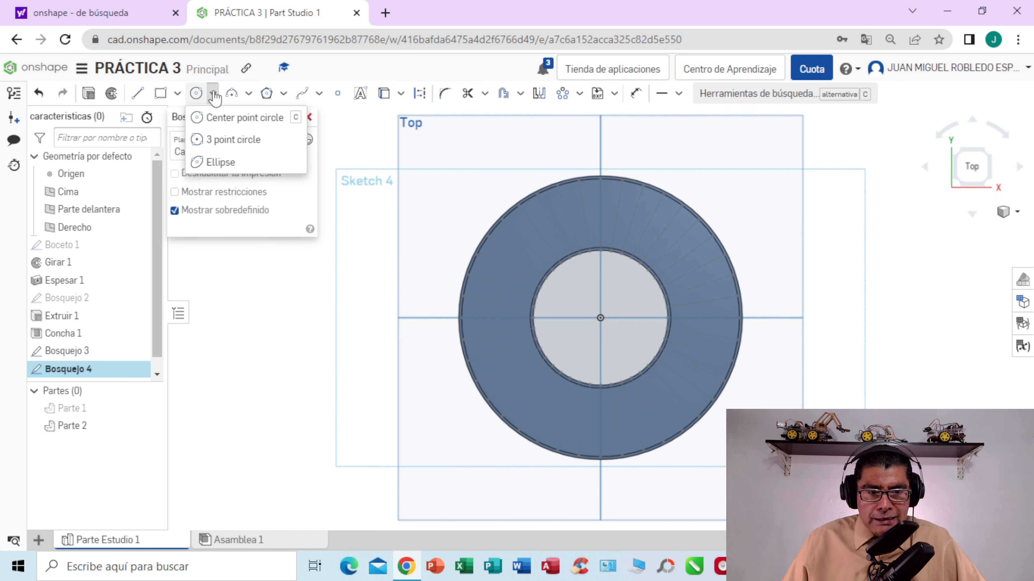
click(219, 121)
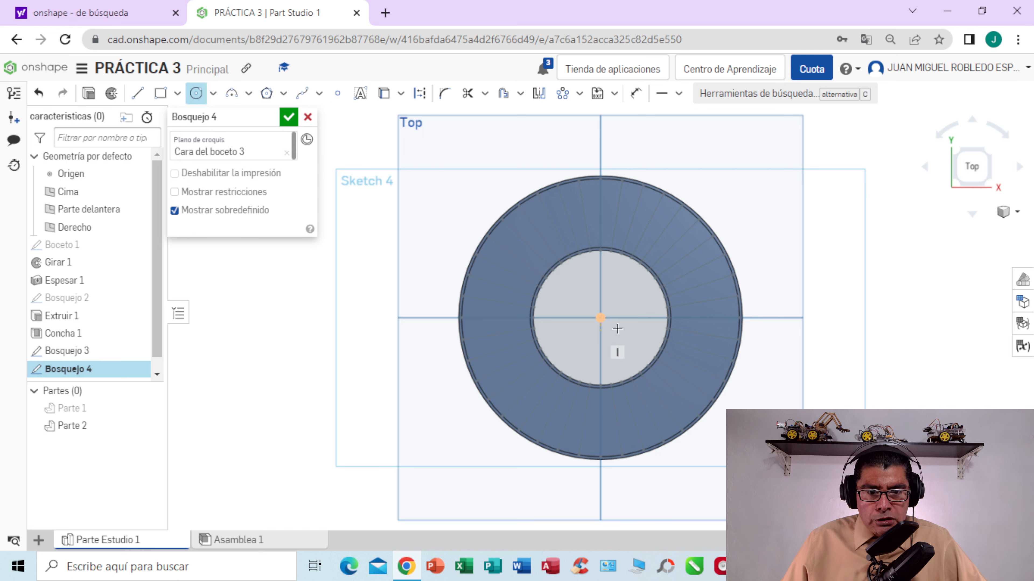
click(607, 316)
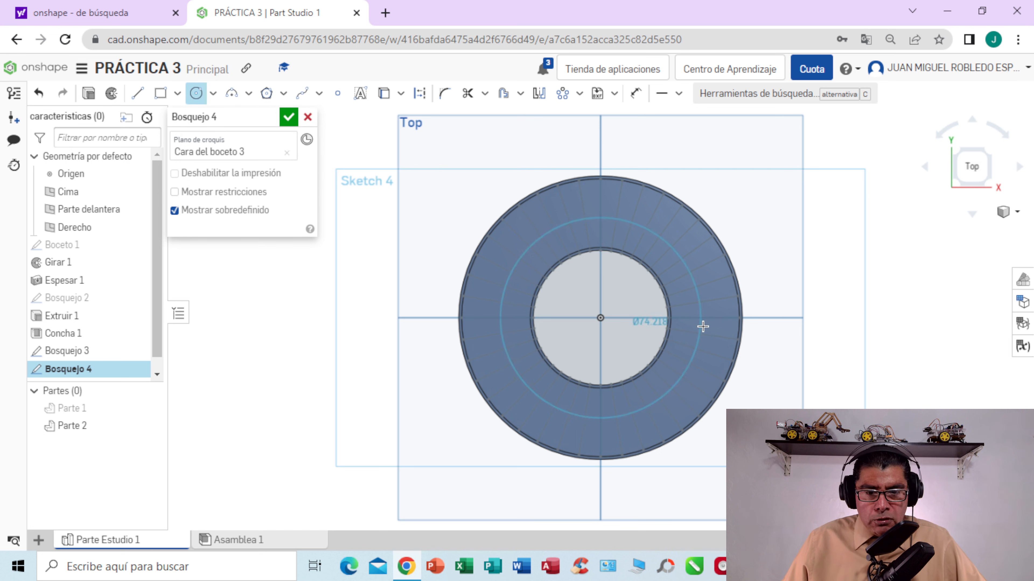
click(724, 337)
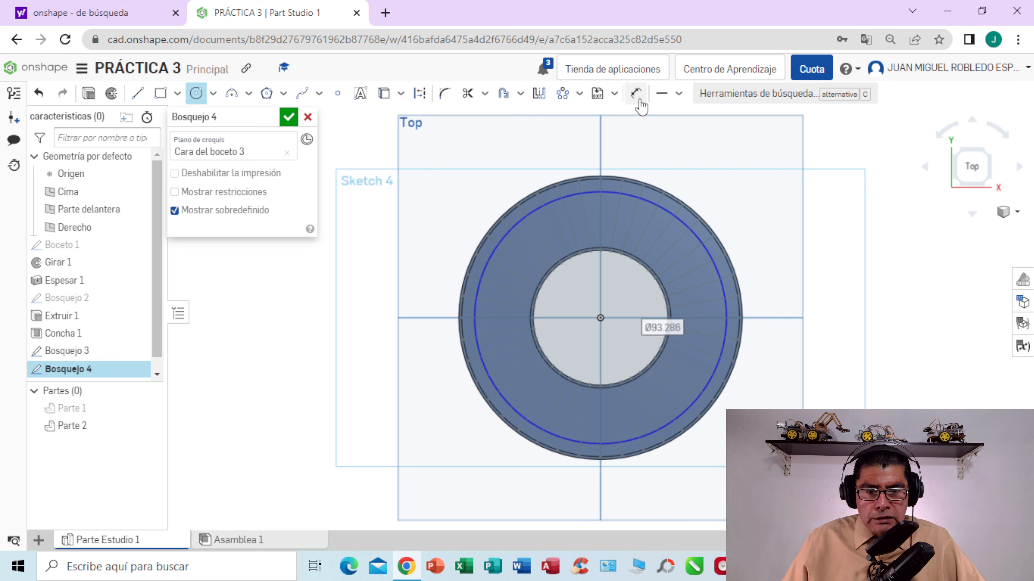
Dimension the new circle's diameter and set it to 95 mm.
click(636, 93)
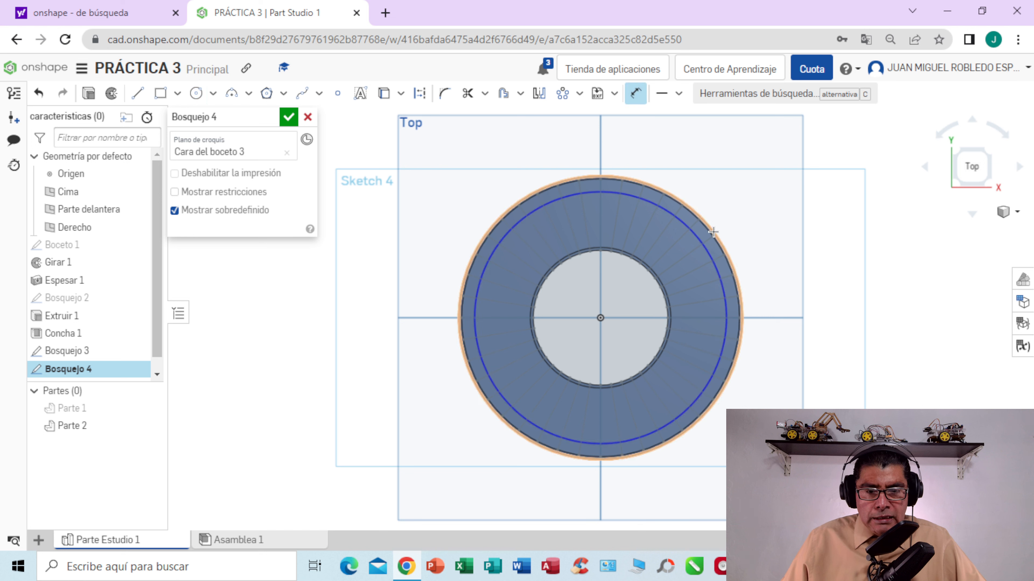
click(699, 239)
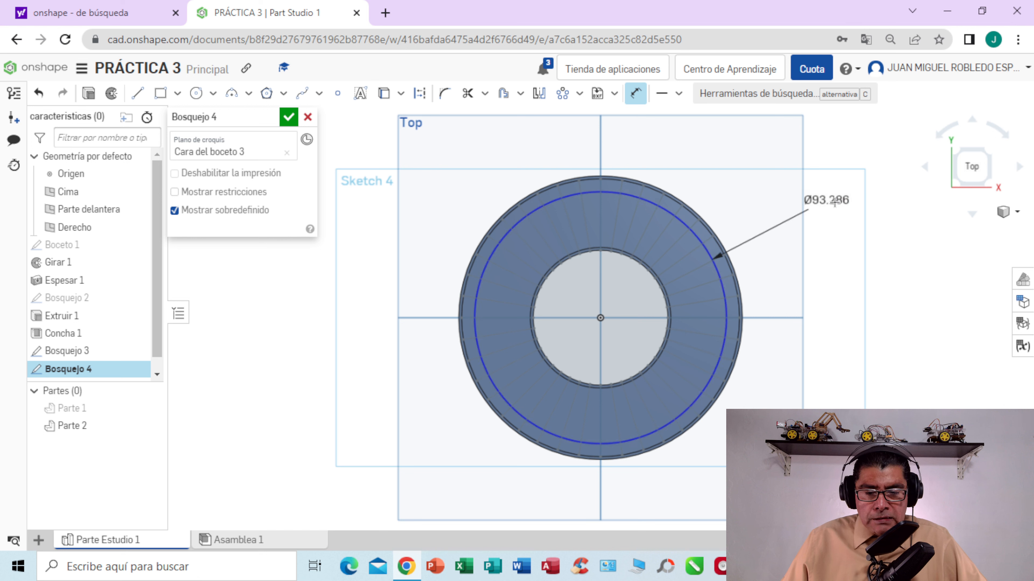
click(845, 202)
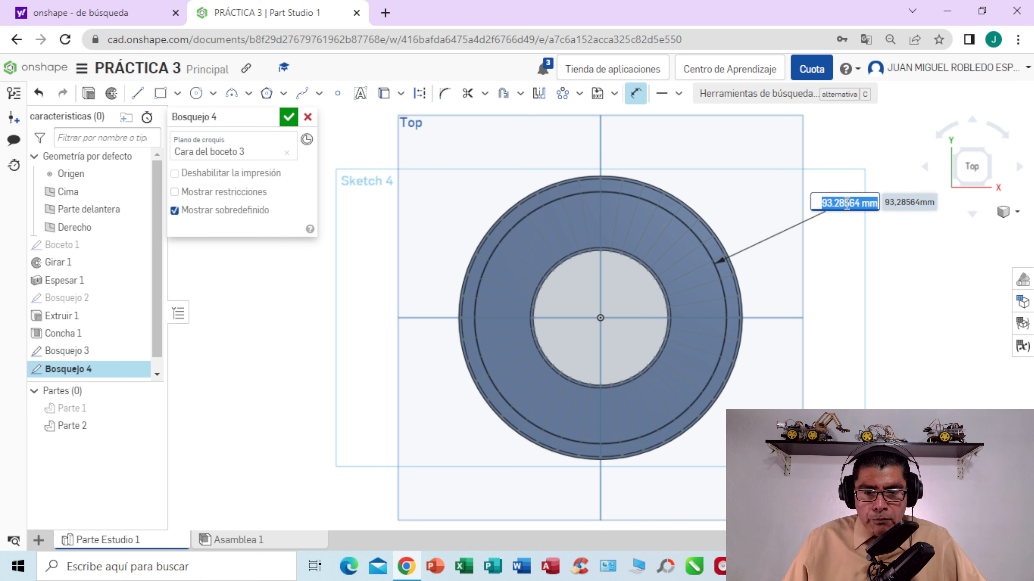
key(BackSpace)
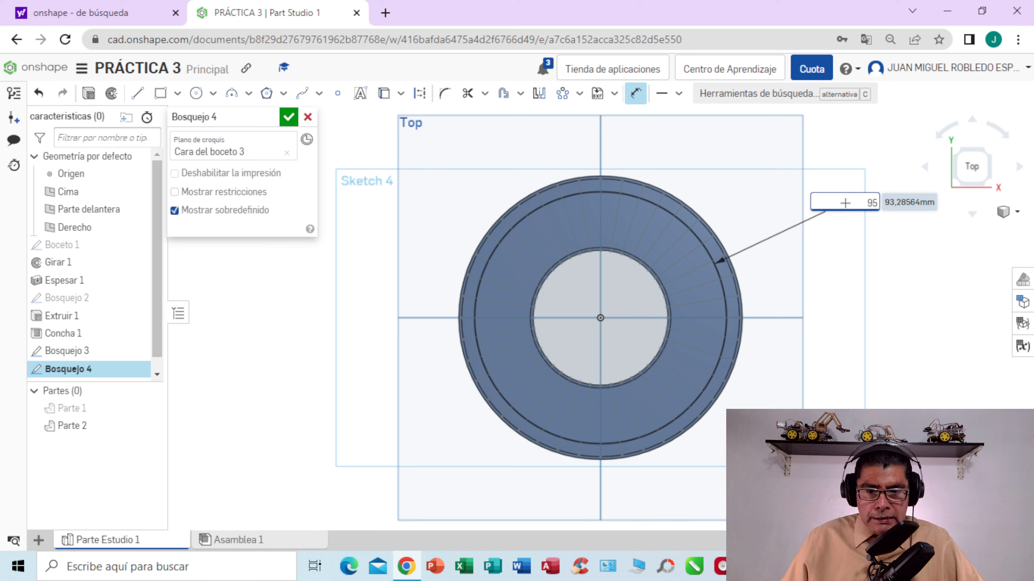
key(Return)
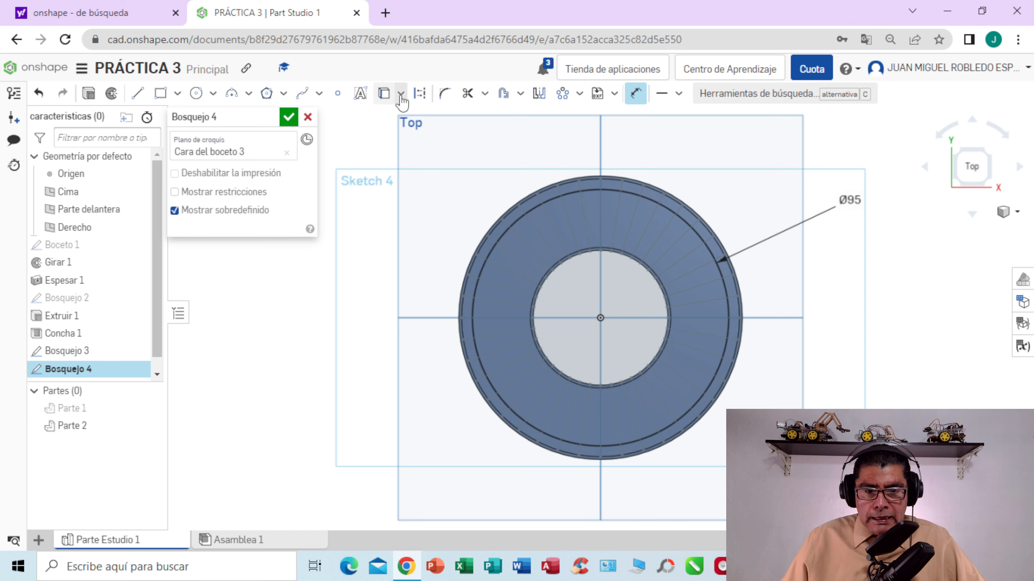
Draw a second centre-point circle at the origin, about 81 mm in diameter, inside the 95 mm circle.
click(214, 95)
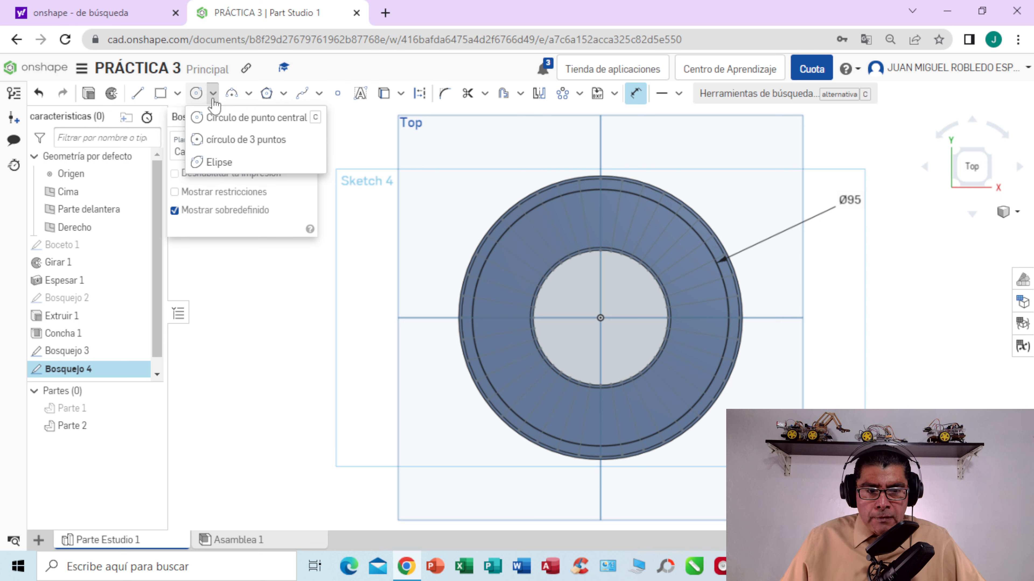
click(228, 117)
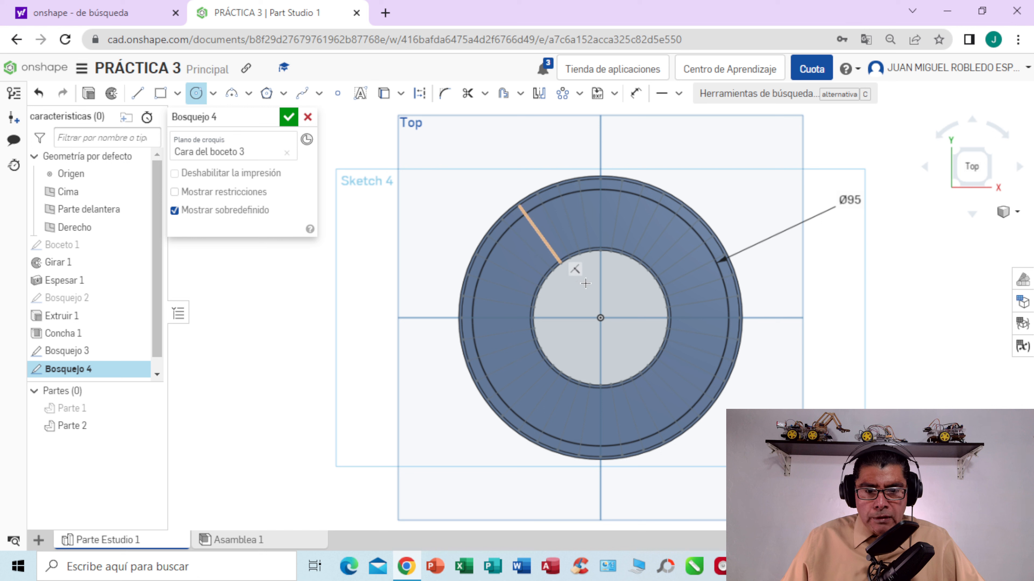
click(600, 317)
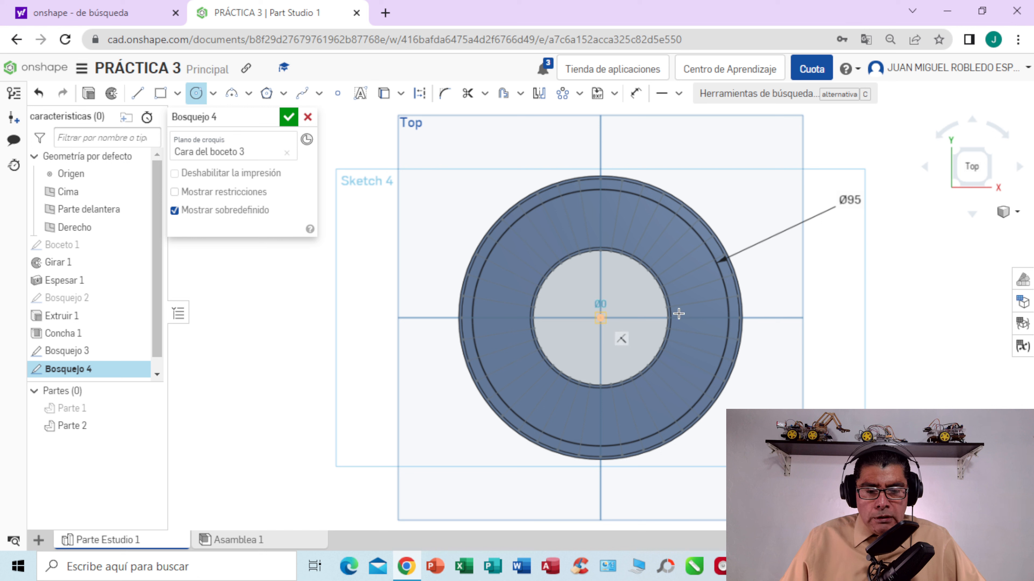
click(709, 317)
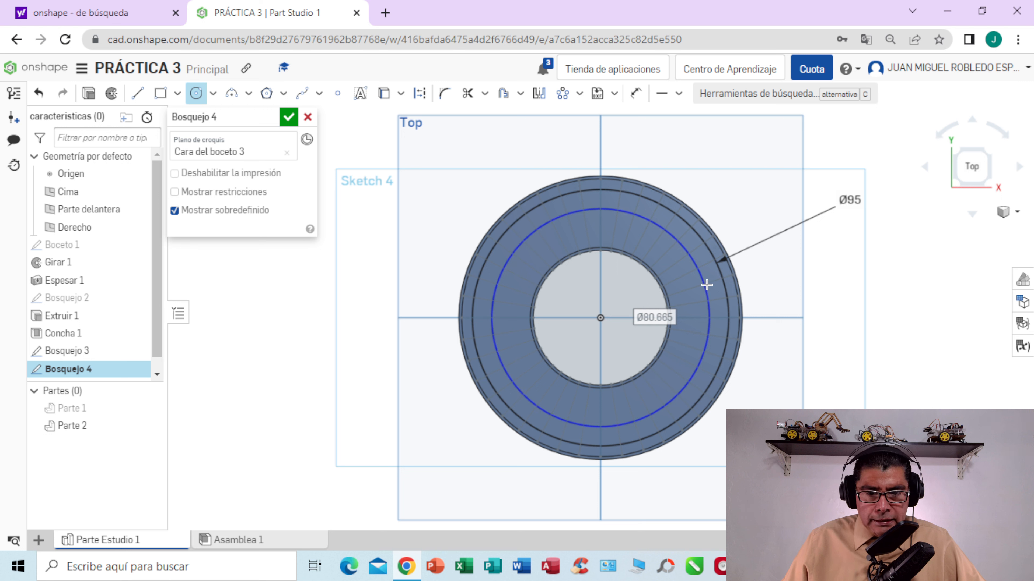
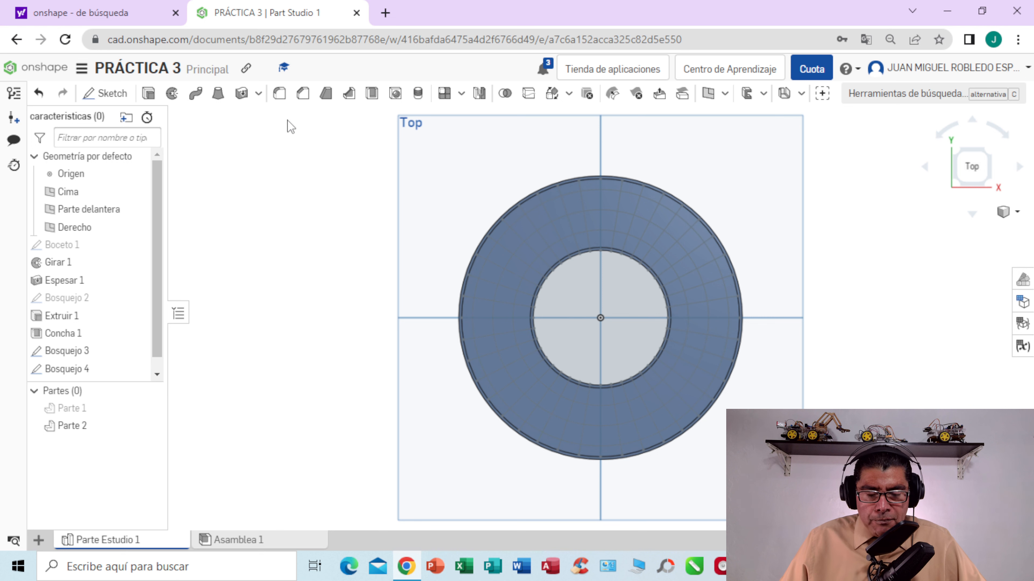
Hide the radial-line sketch Bosquejo 3 and the concentric-circle sketch Bosquejo 4.
right_drag(854, 294, 848, 275)
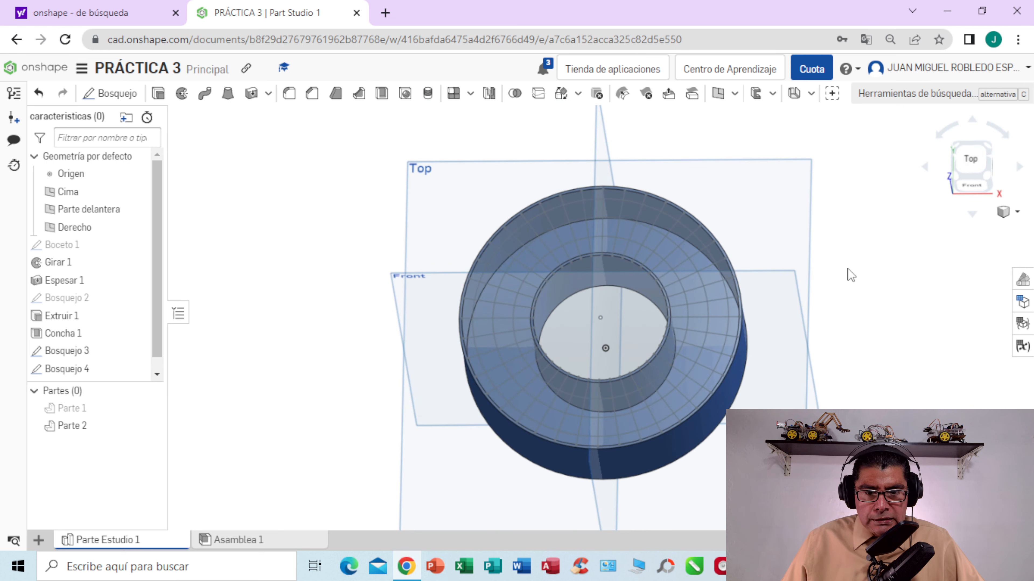
click(136, 350)
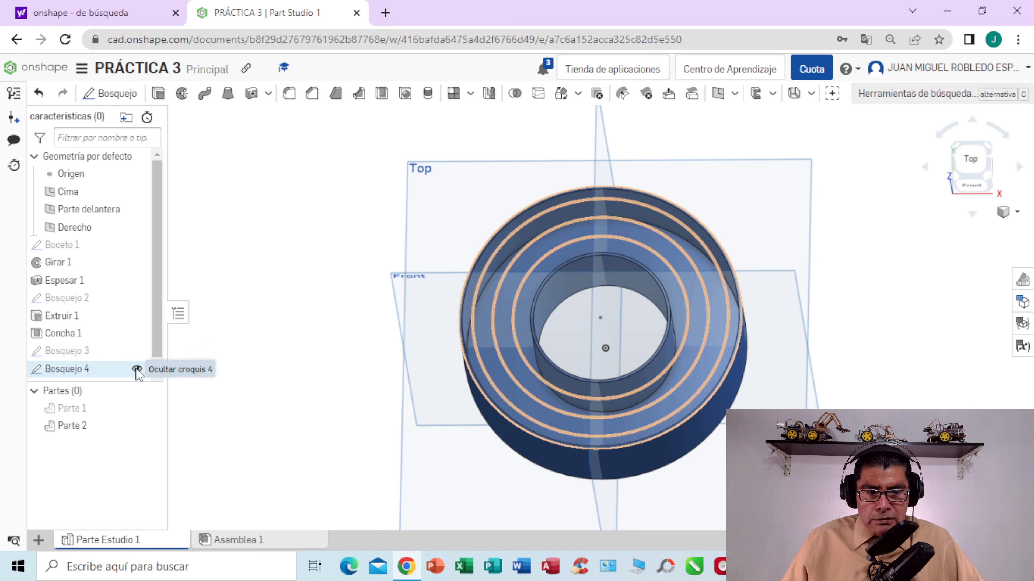
click(137, 369)
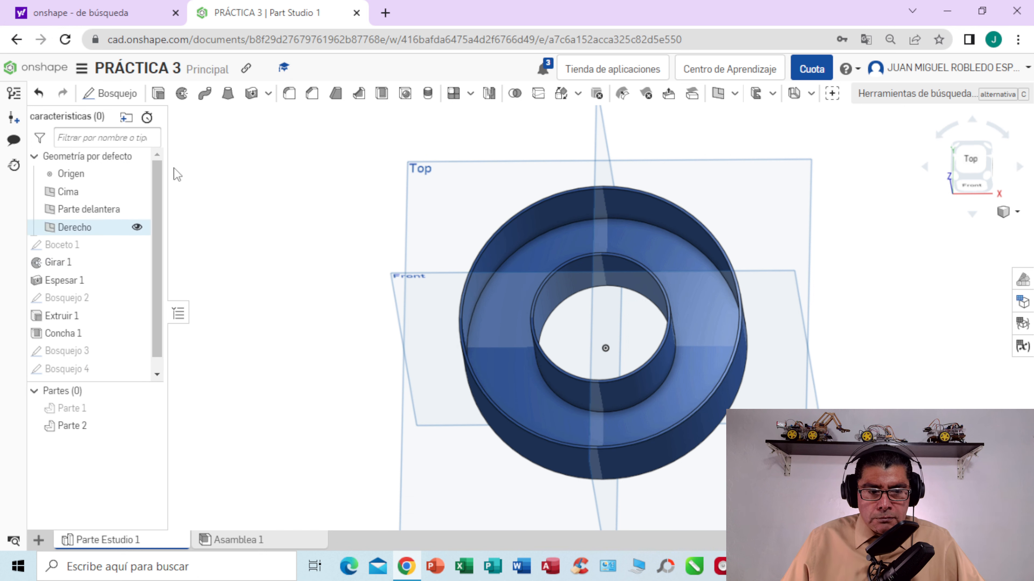
Create a Rib feature on Parte 2 from Bosquejo 3 and Bosquejo 4, normal to the sketch plane and 2.5 mm thick.
click(359, 97)
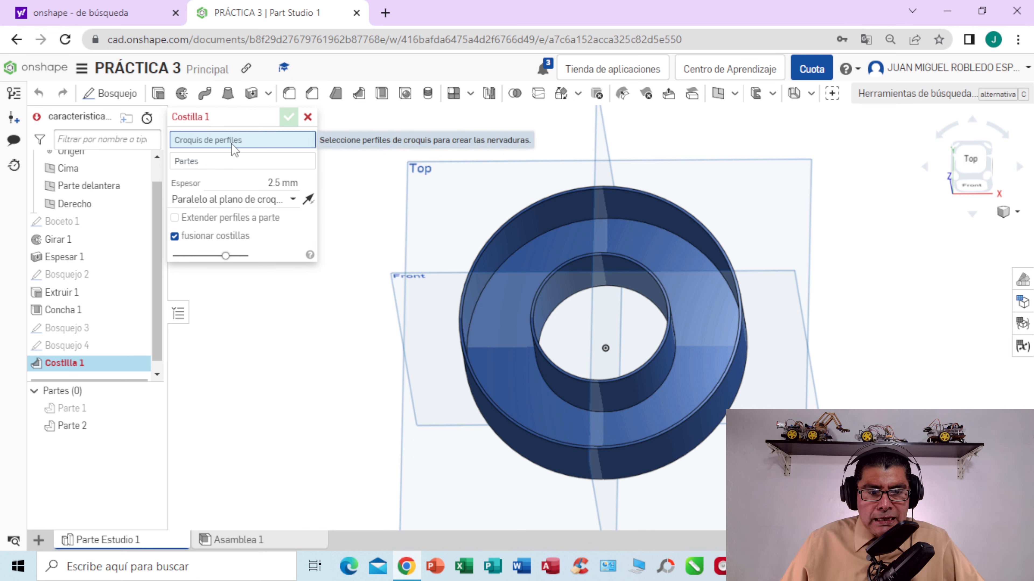
click(72, 328)
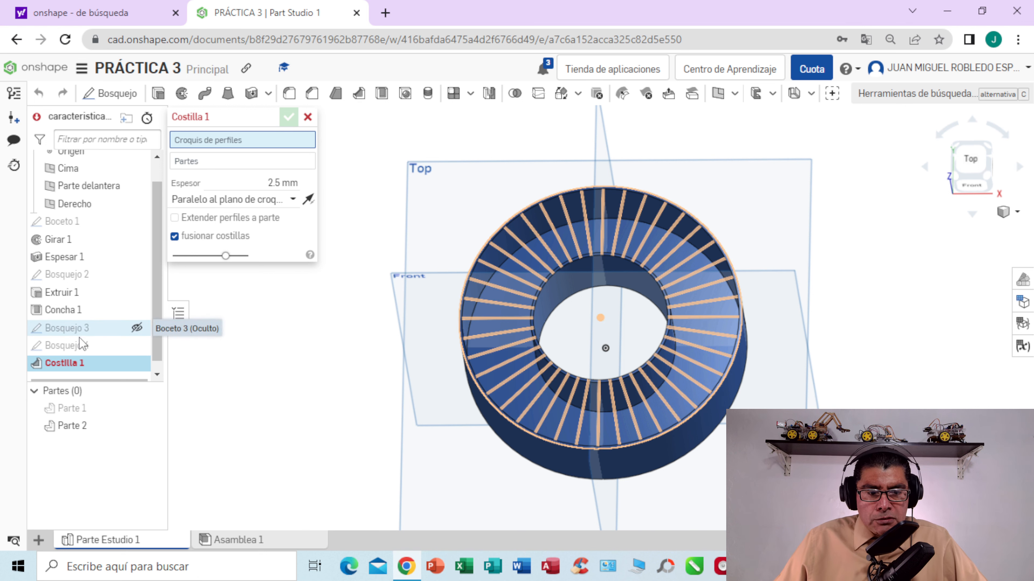
click(78, 342)
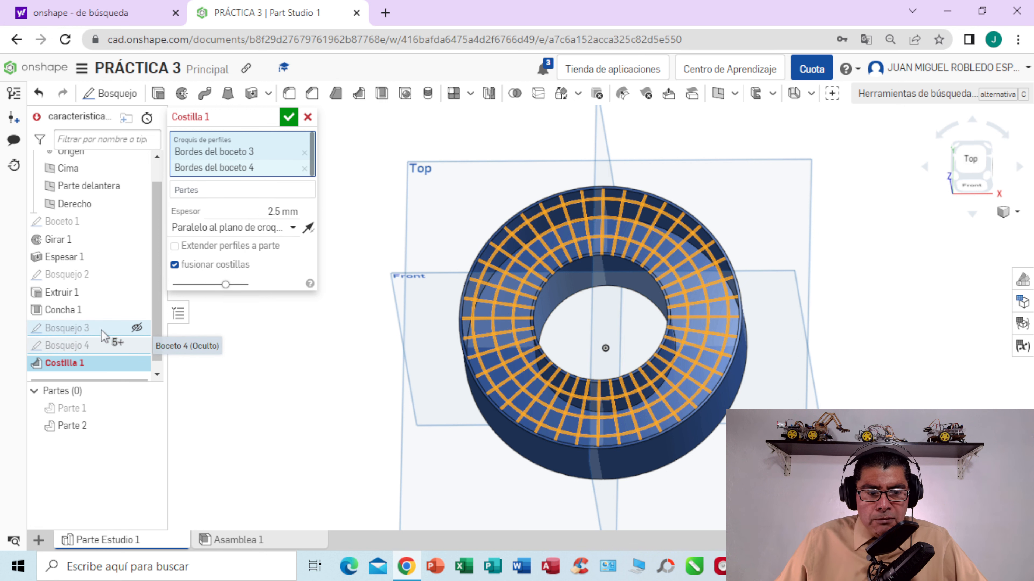
click(244, 196)
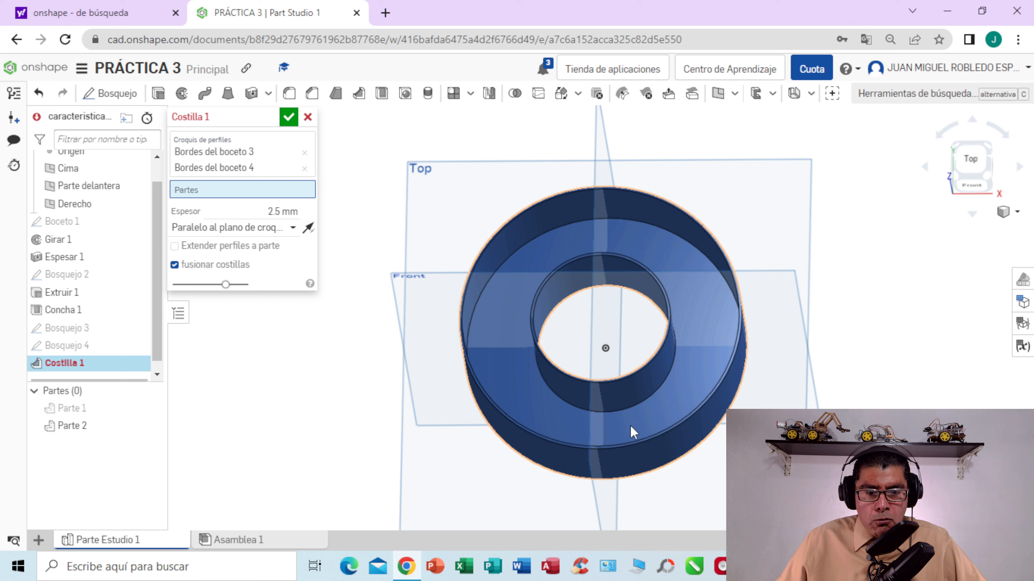
click(660, 451)
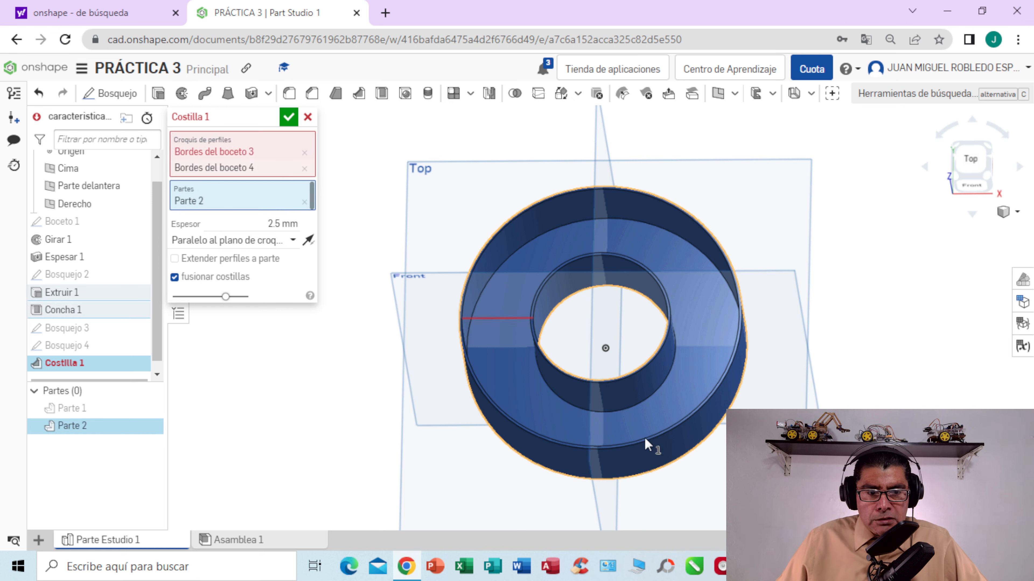
click(293, 240)
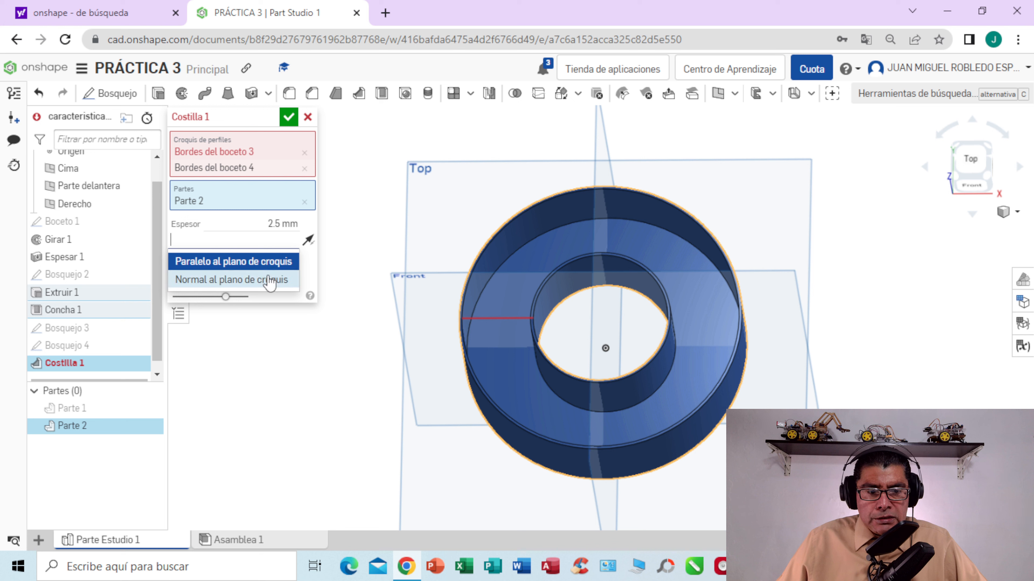
click(270, 281)
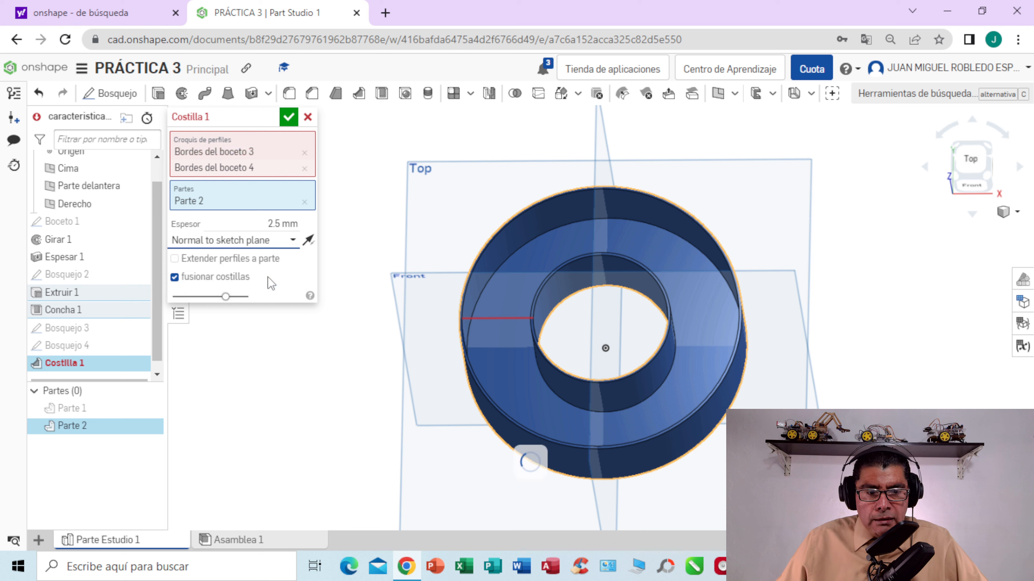
click(288, 117)
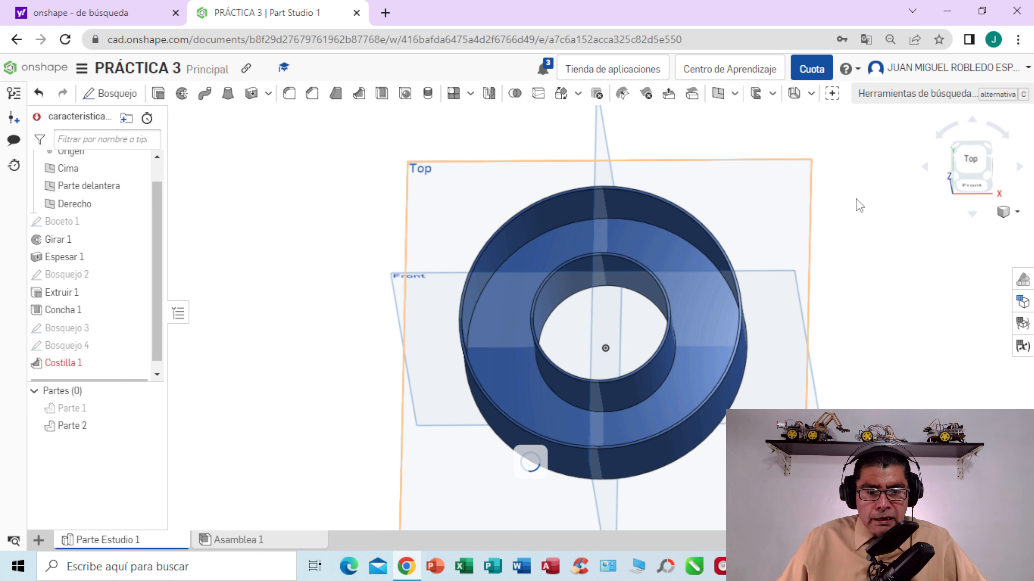
Edit the Costilla 1 rib feature and set its thickness to 1 mm.
right_drag(856, 199, 862, 265)
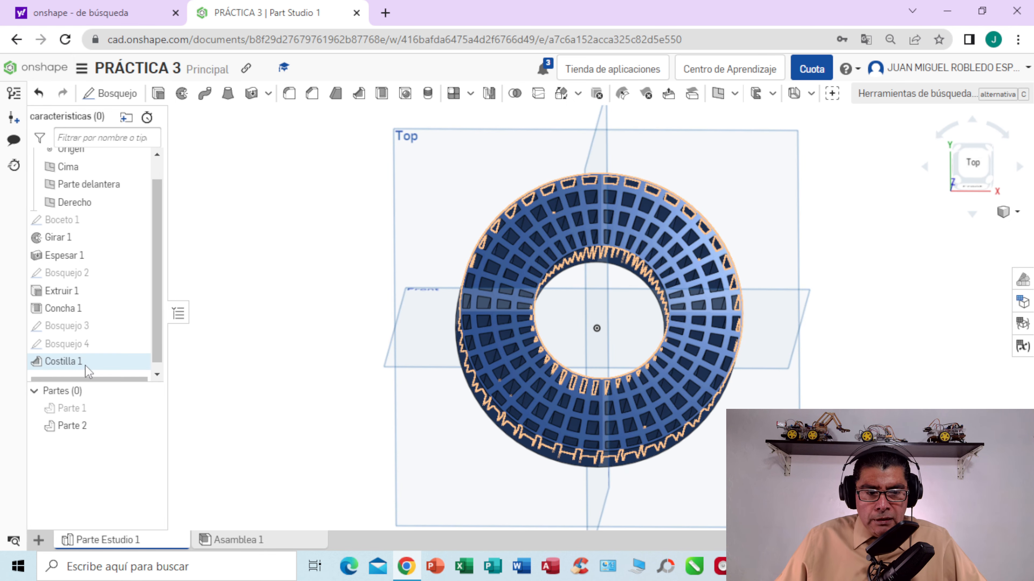
right_drag(855, 354, 857, 360)
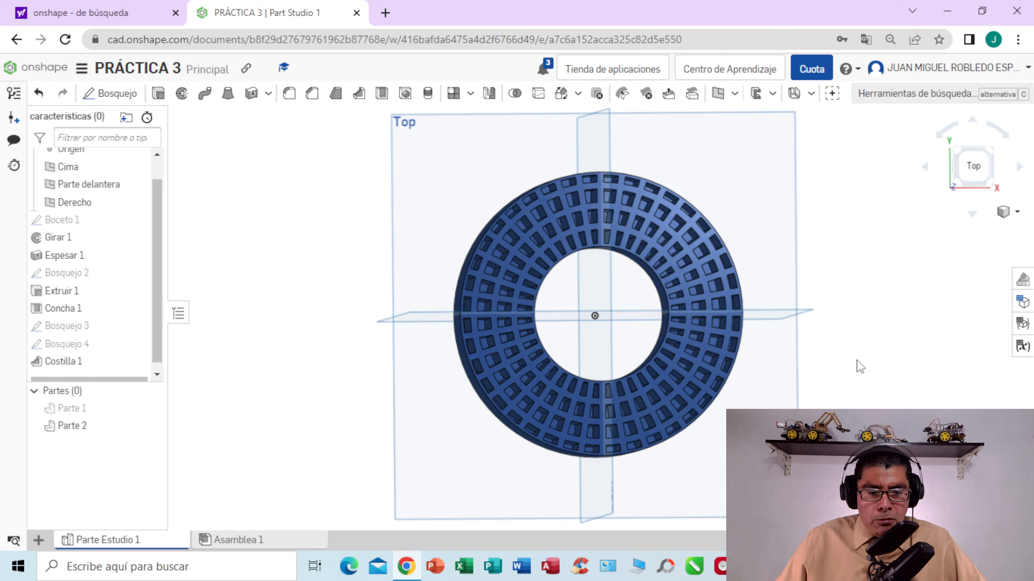
double_click(81, 362)
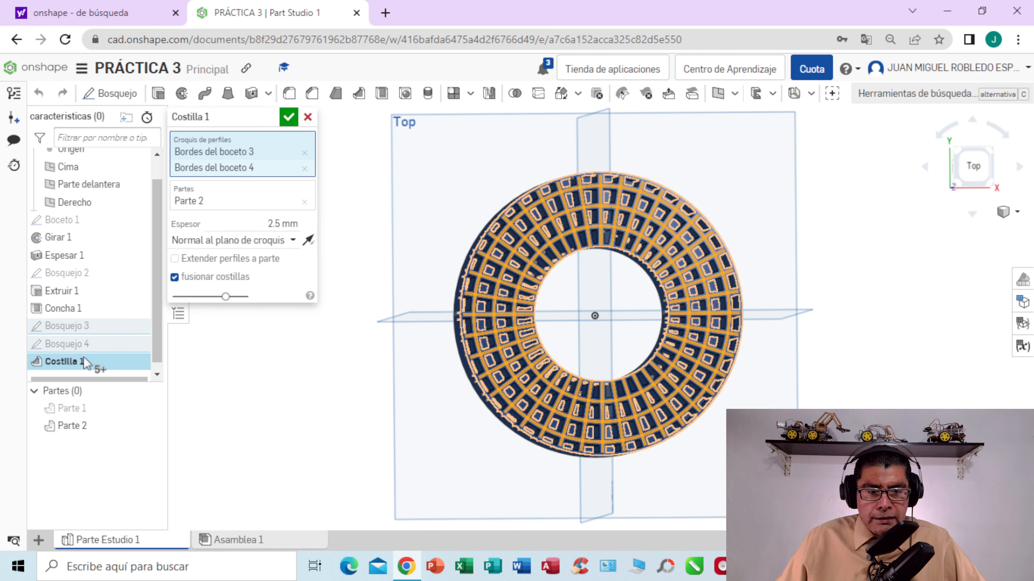
click(287, 224)
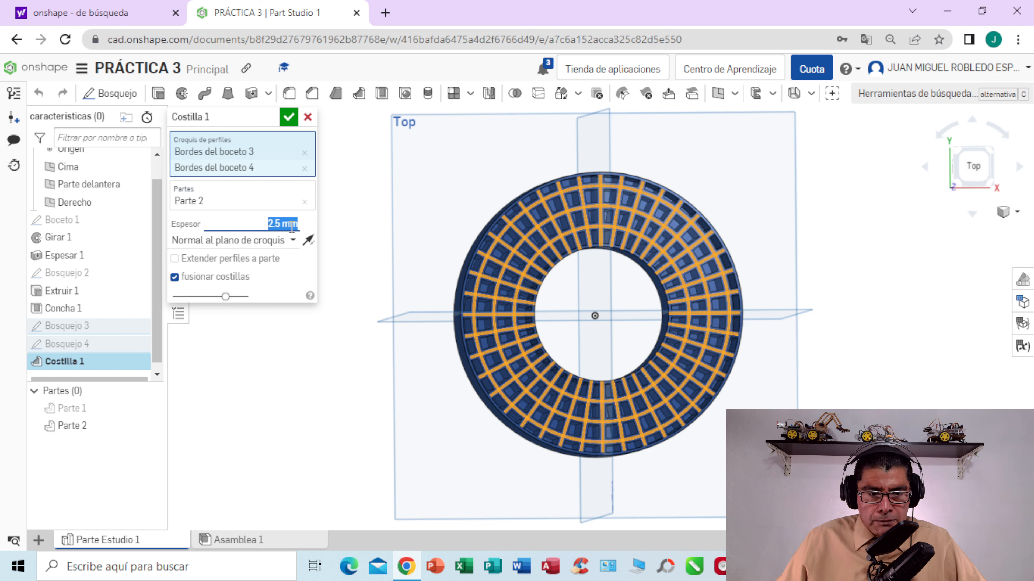
key(BackSpace)
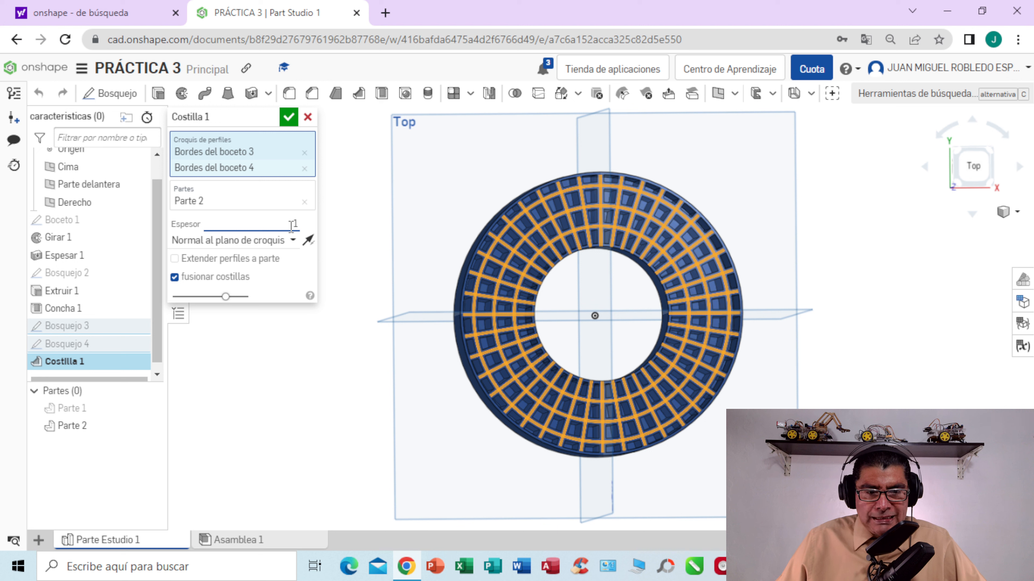
click(291, 116)
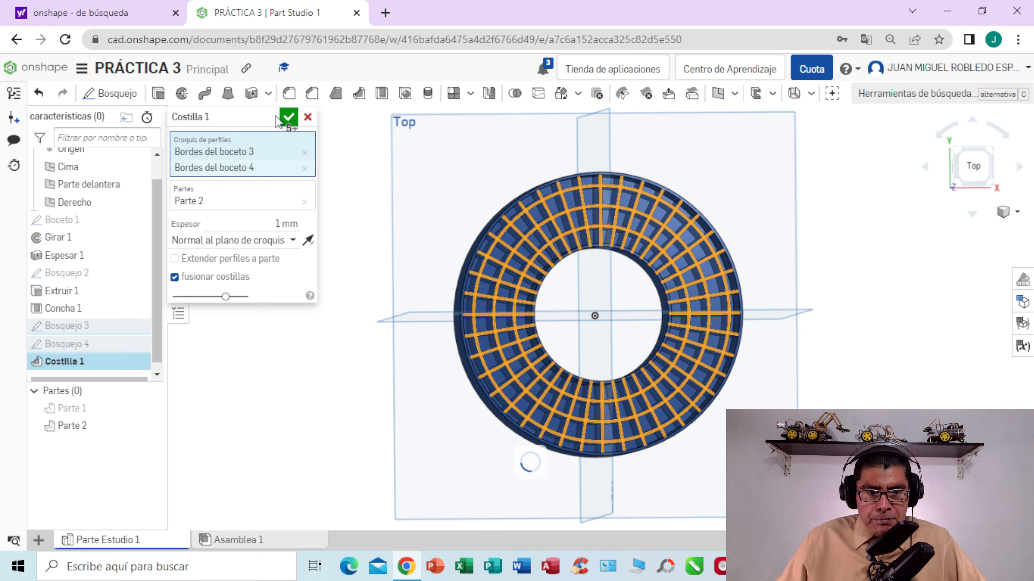
Accept the edited rib feature and unhide Parte 1 inside the ribbed ring.
click(288, 118)
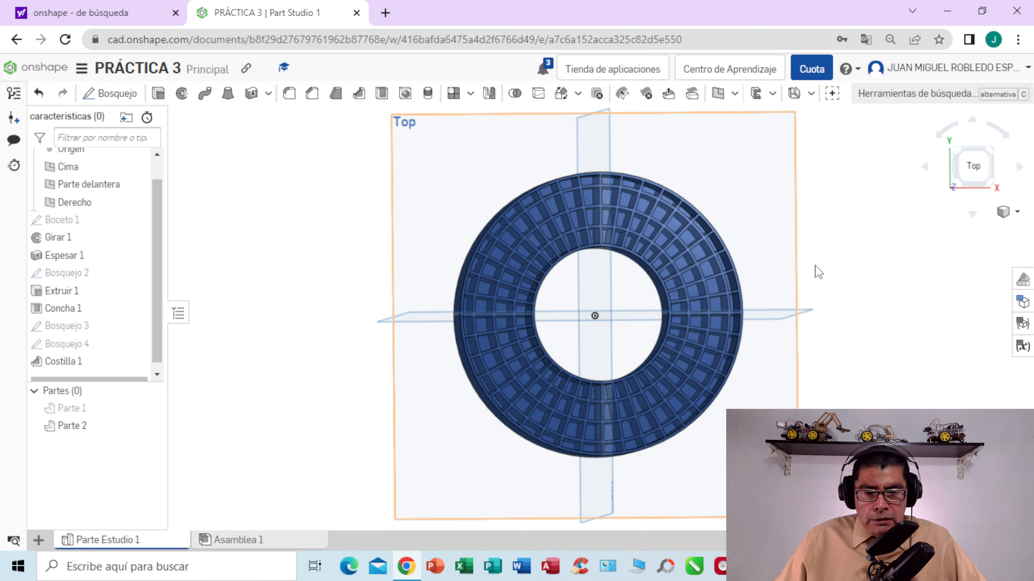
mouse_move(830, 267)
right_down()
mouse_move(815, 254)
mouse_move(842, 224)
mouse_move(798, 264)
mouse_move(783, 254)
mouse_move(808, 253)
mouse_move(828, 235)
mouse_move(832, 246)
right_up()
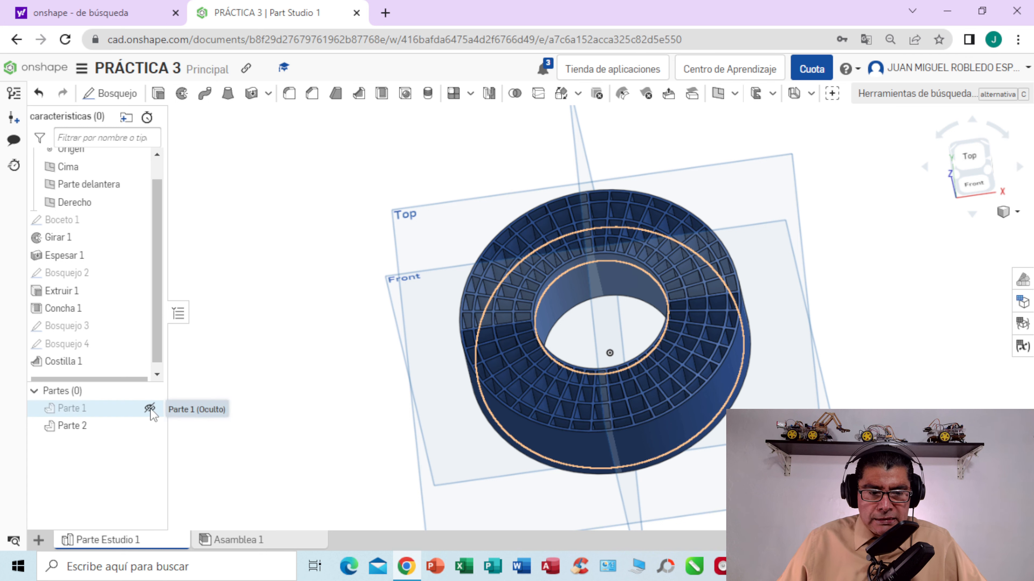
click(150, 408)
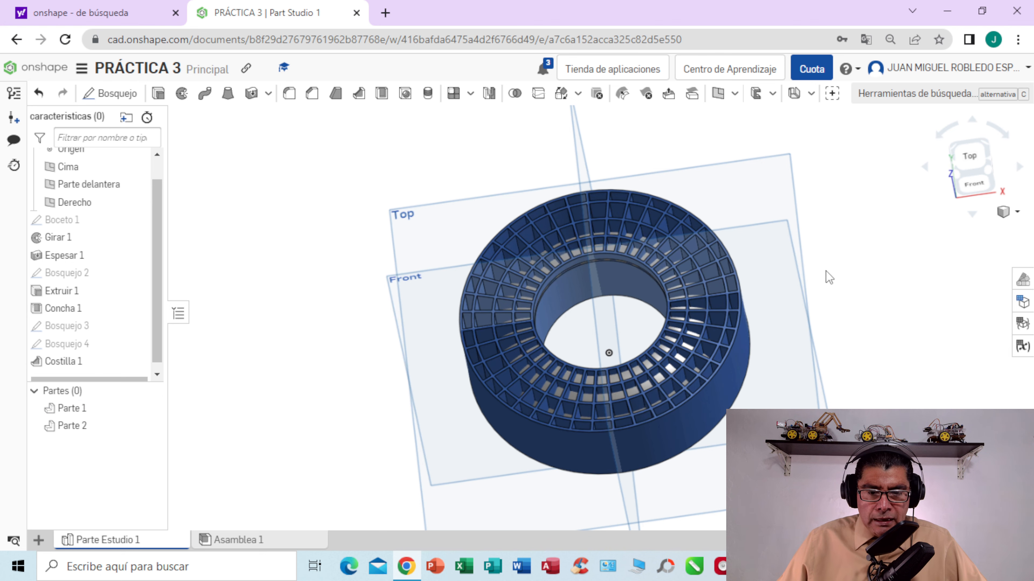
right_drag(829, 278, 819, 297)
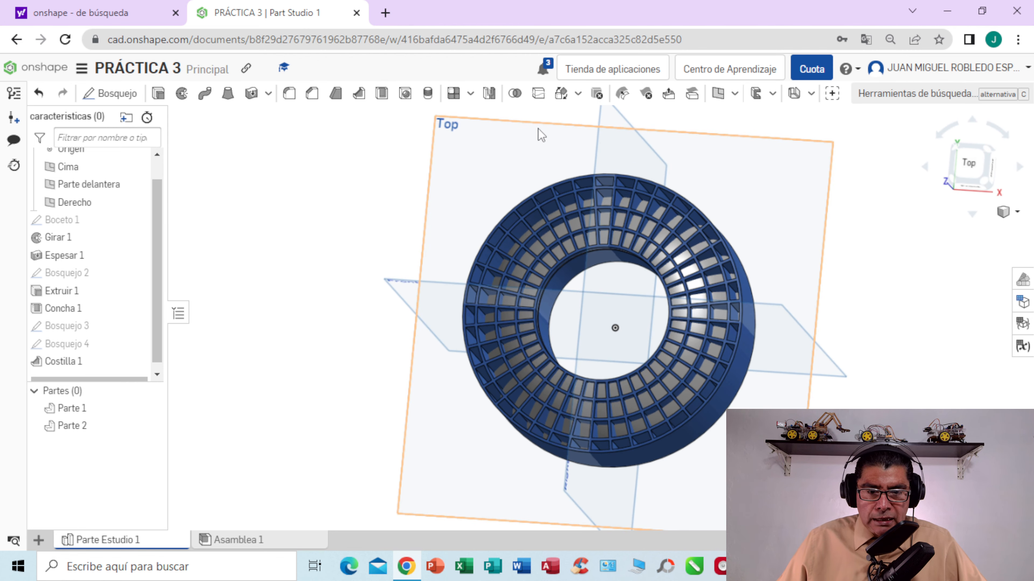
Create a Boolean Intersect feature using Parte 1 and Parte 2 as tools, without keeping the tools.
click(516, 94)
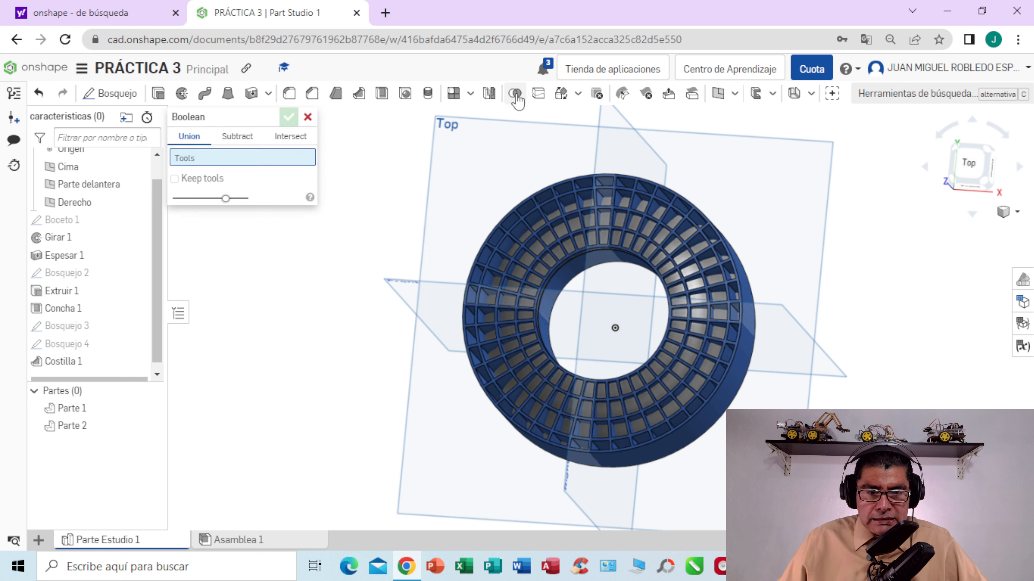
click(300, 138)
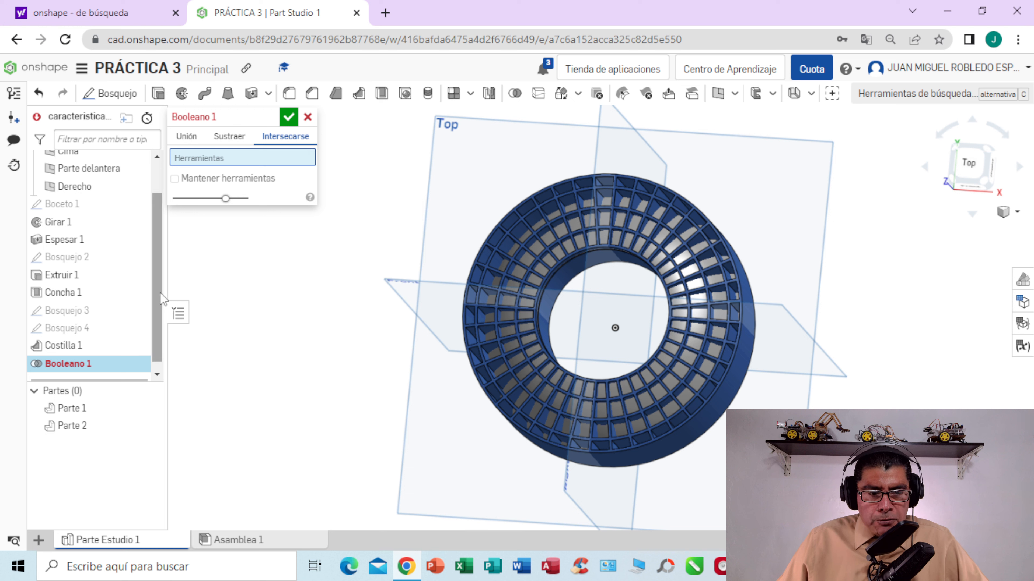
click(85, 405)
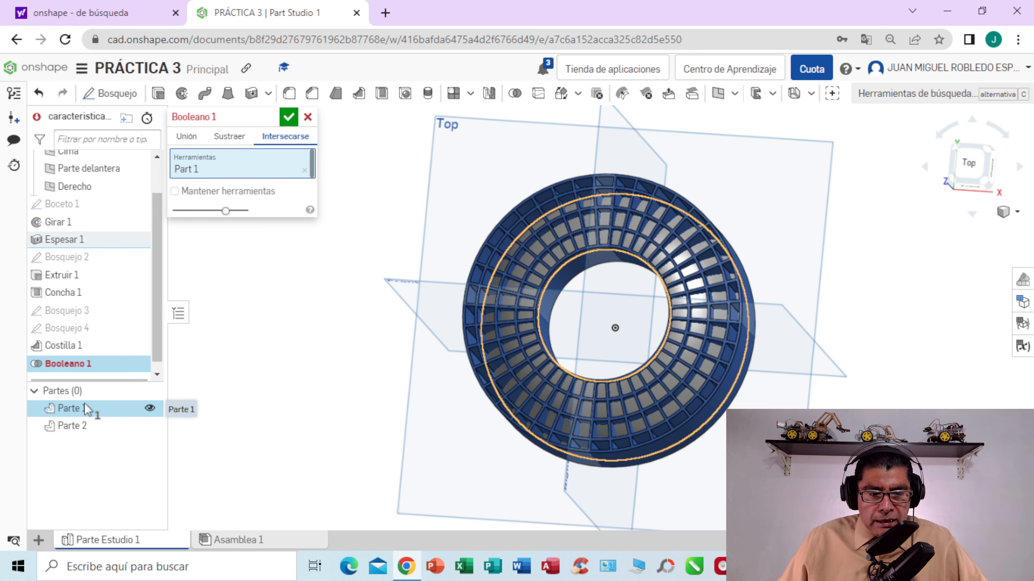
click(85, 426)
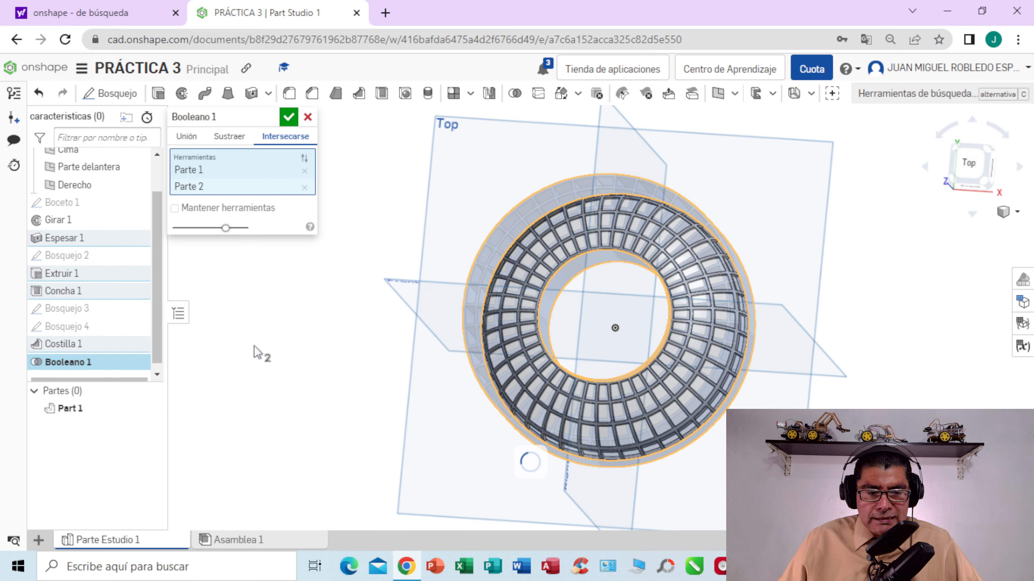
click(289, 118)
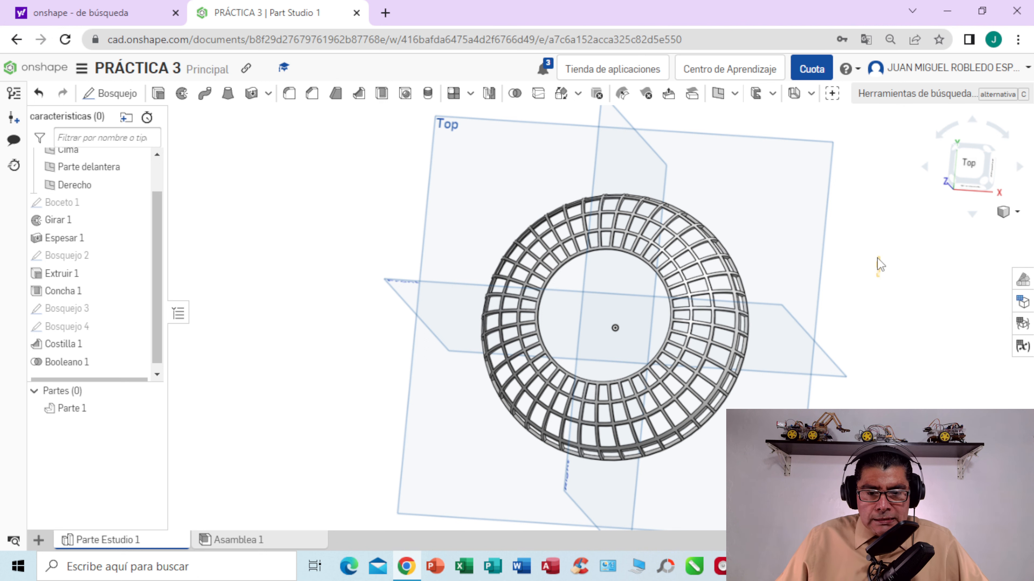
Hide the origin and the default Top, Front and Right planes.
mouse_move(879, 264)
right_down()
mouse_move(845, 228)
mouse_move(826, 233)
mouse_move(807, 277)
mouse_move(824, 287)
mouse_move(868, 254)
right_up()
right_drag(851, 288, 833, 261)
middle_drag(833, 261, 831, 204)
right_drag(830, 205, 822, 226)
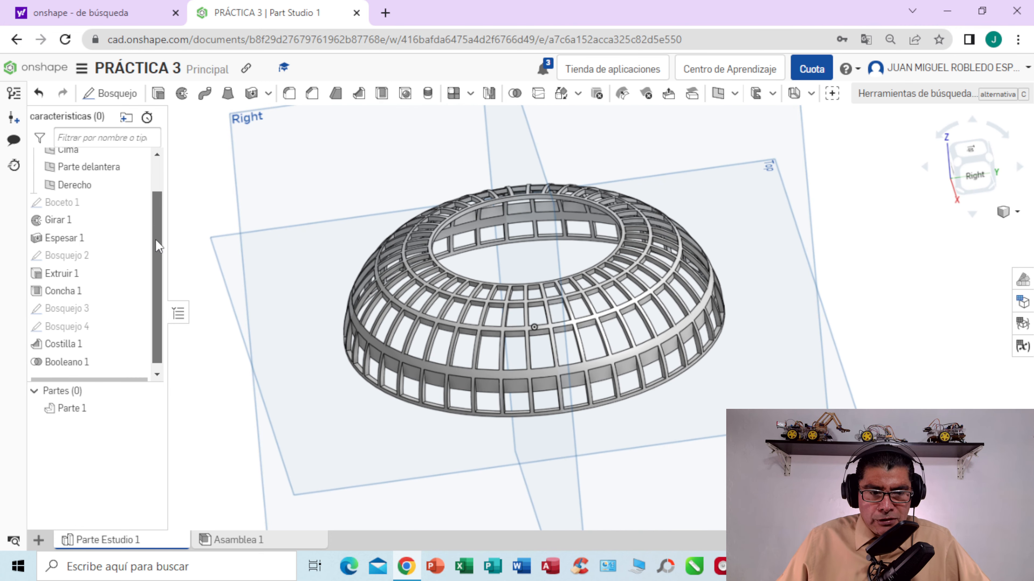
drag(155, 239, 162, 194)
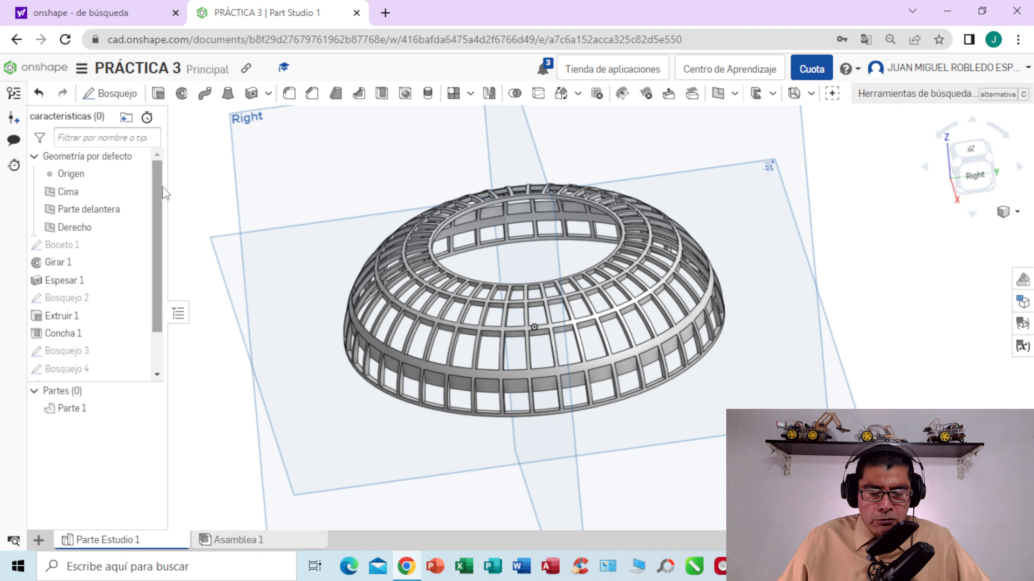
click(136, 174)
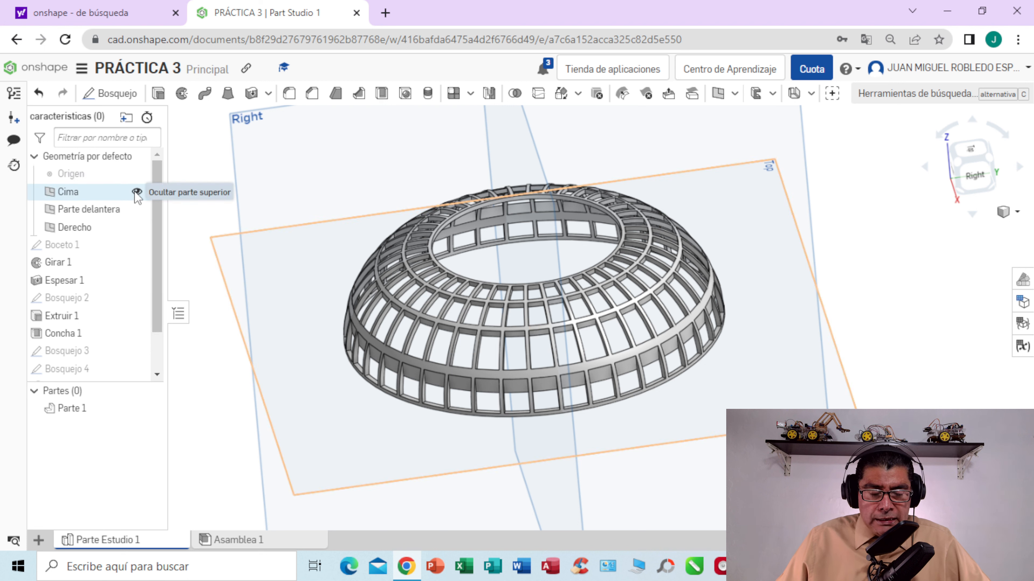
click(137, 192)
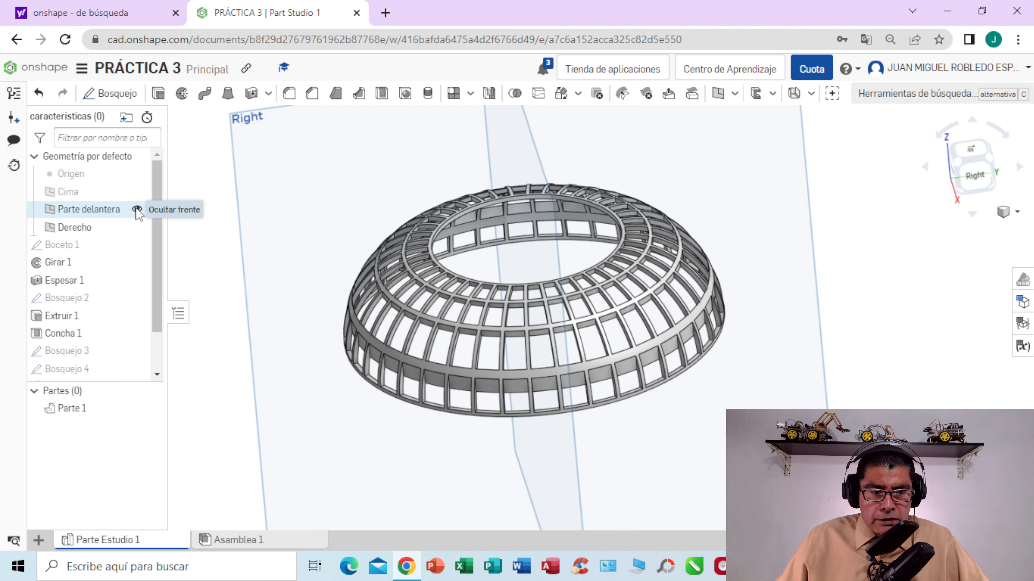
click(137, 209)
click(137, 227)
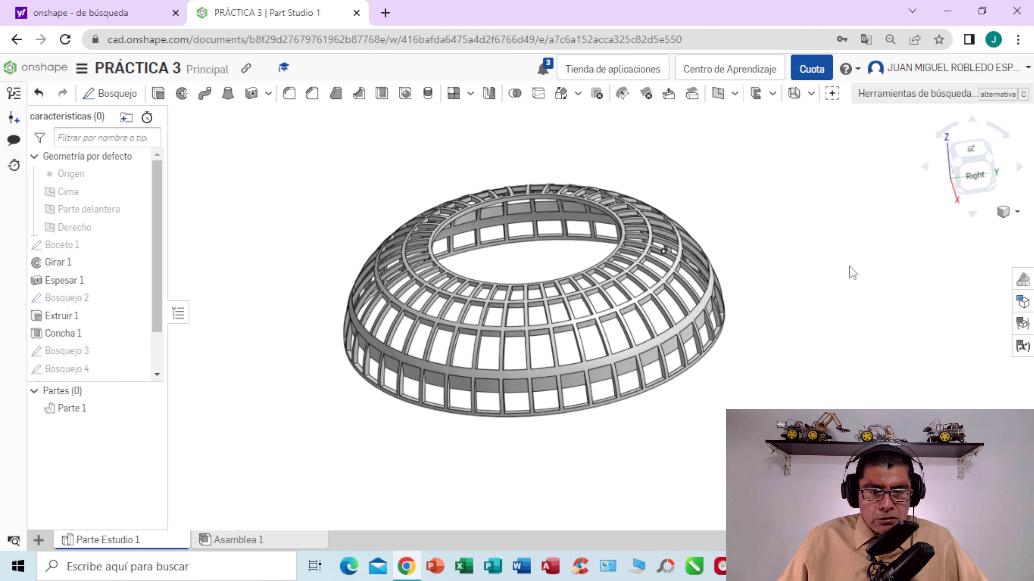
Change the appearance of Parte 1 to the teal colour #24B1A6 at full opacity.
right_drag(827, 295, 662, 116)
right_drag(703, 269, 706, 277)
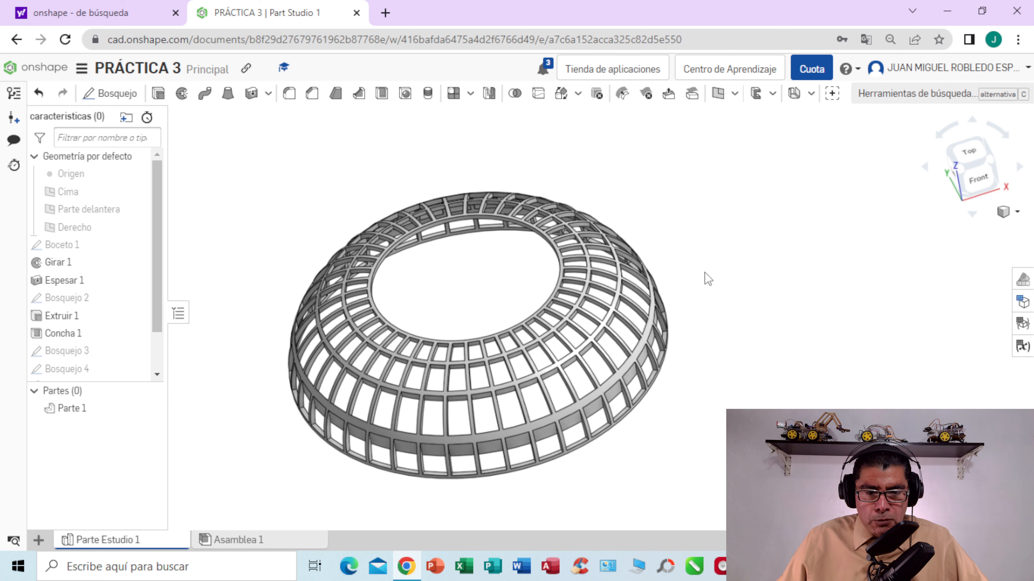
middle_drag(708, 279, 697, 258)
scroll(697, 257, up, 2)
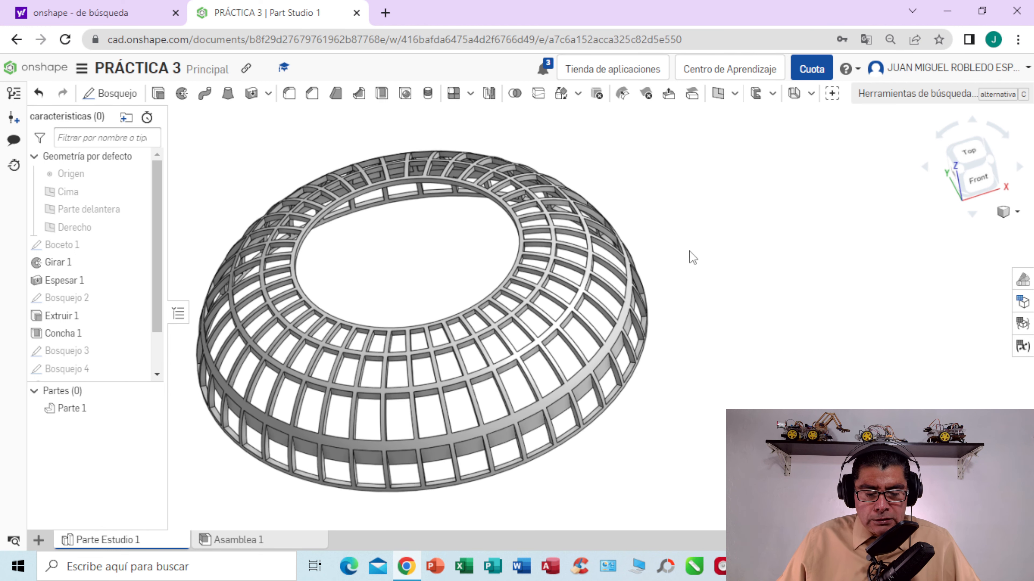
right_click(84, 414)
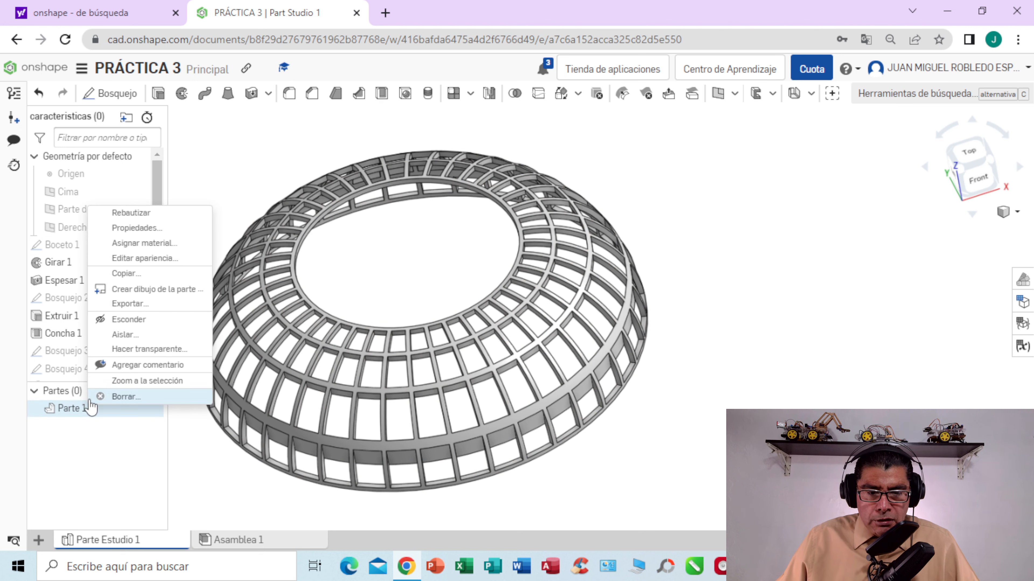
click(145, 258)
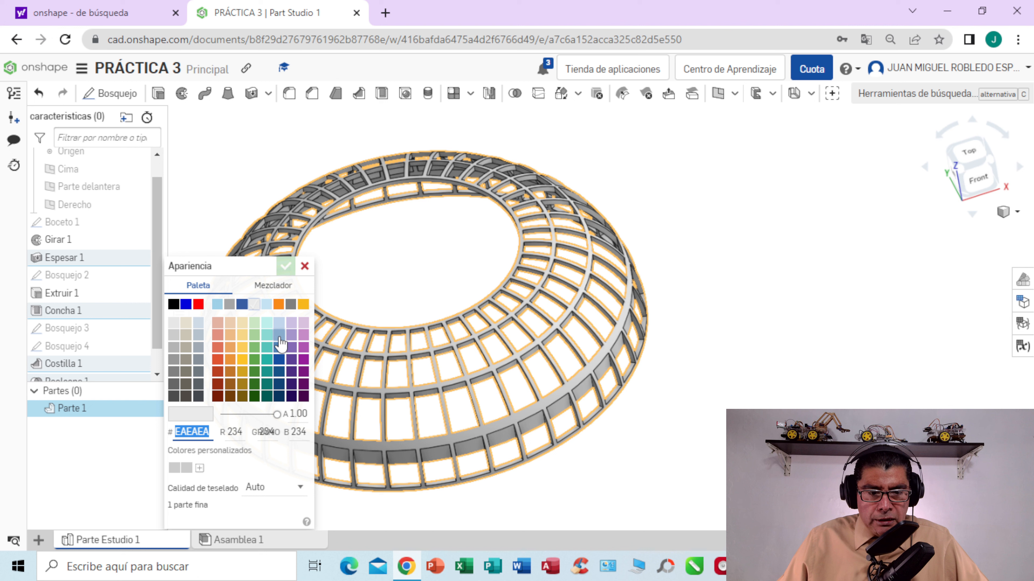
click(267, 360)
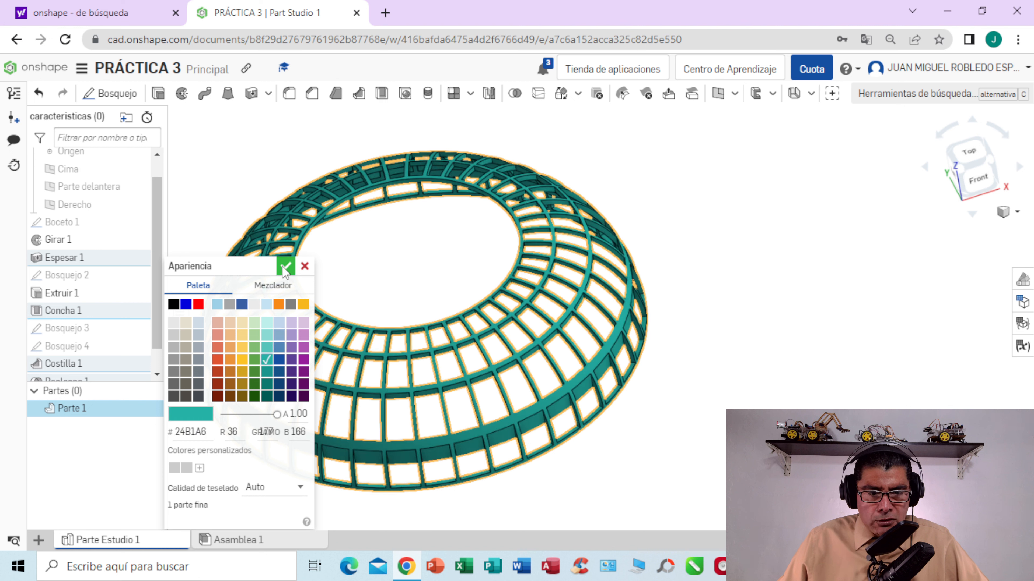
click(285, 268)
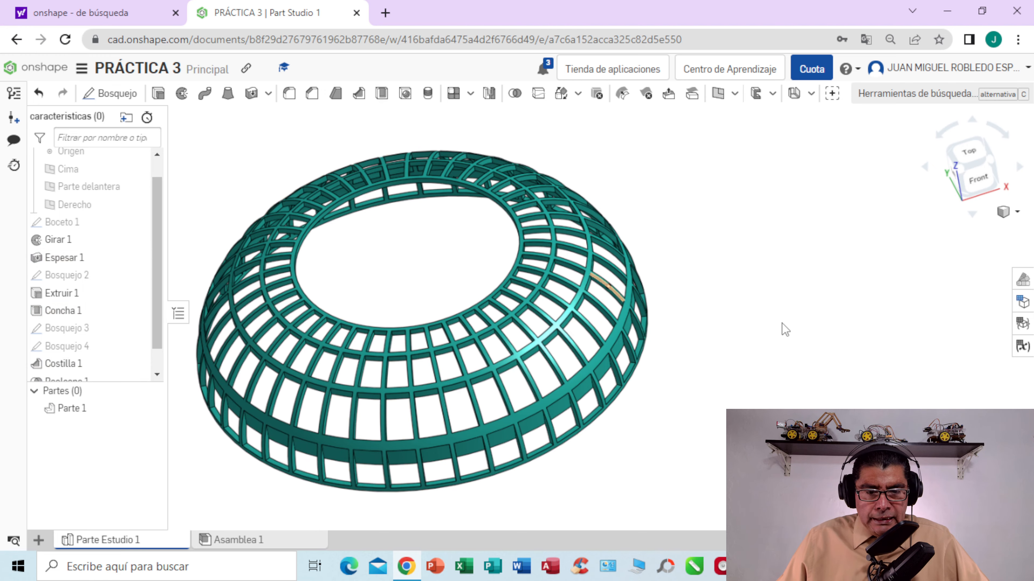
Examine the coloured lattice part in the isometric view and from its open underside.
right_drag(780, 328, 692, 208)
key(shift+7)
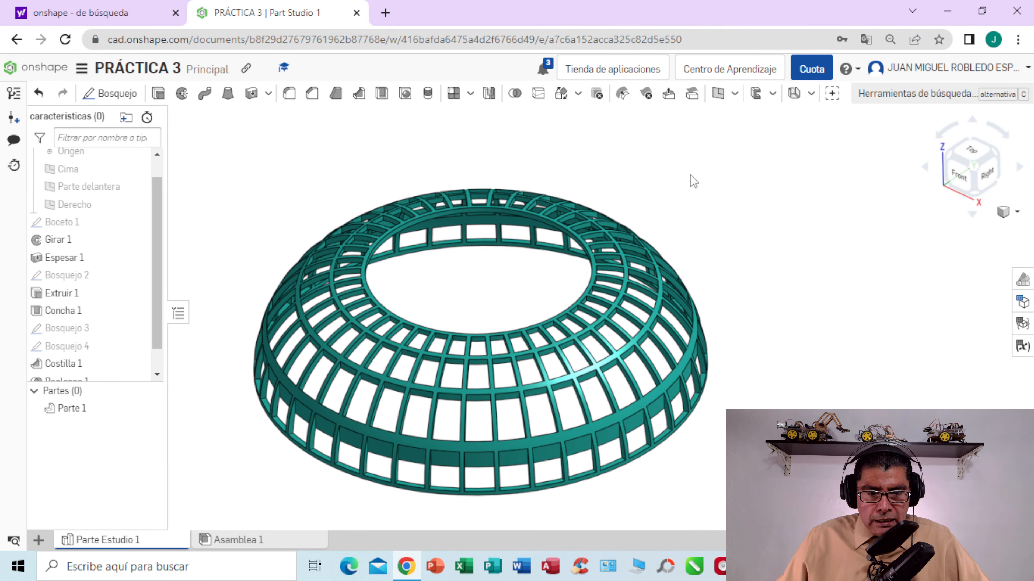
right_drag(777, 378, 729, 343)
right_drag(675, 350, 609, 316)
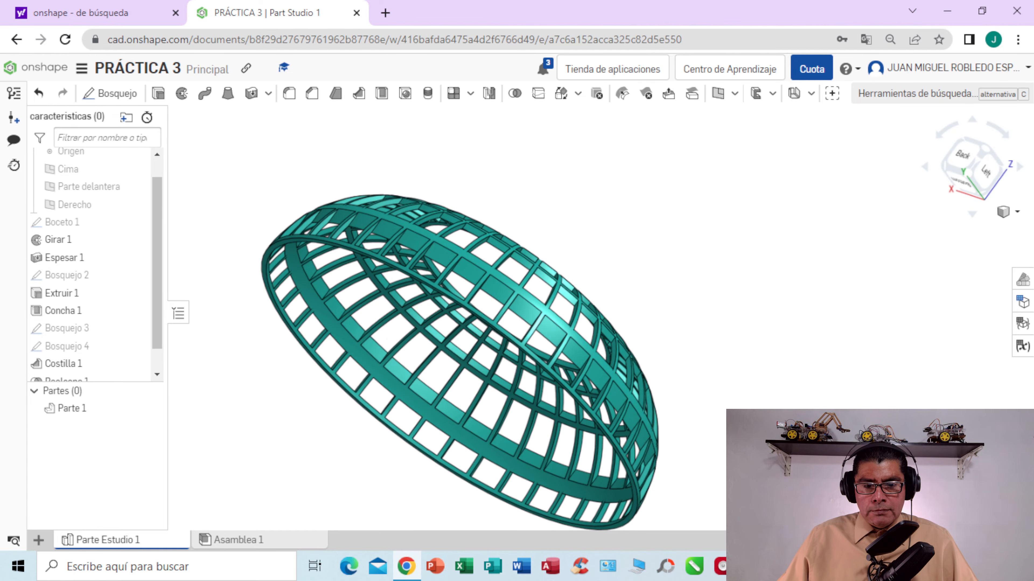